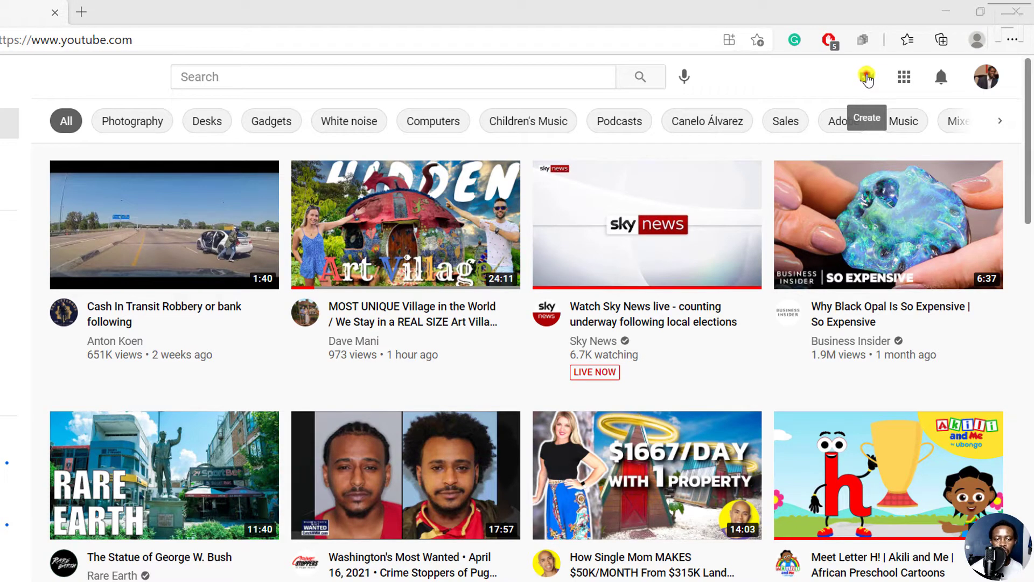
- Choose Upload video from the Create menu in YouTube's header
{"action": "left_click", "coordinate": [867, 78]}
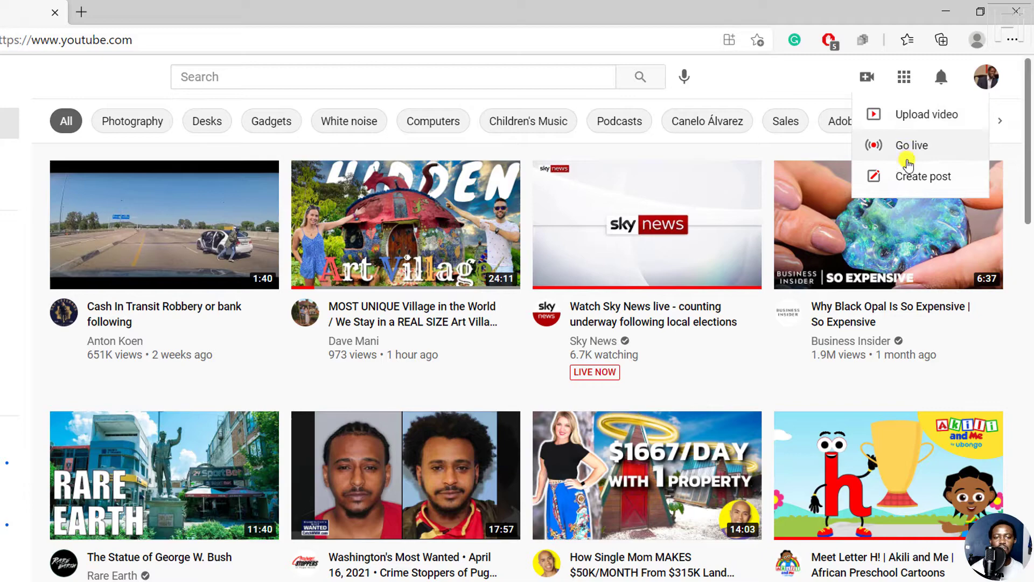
{"action": "left_click", "coordinate": [922, 115]}
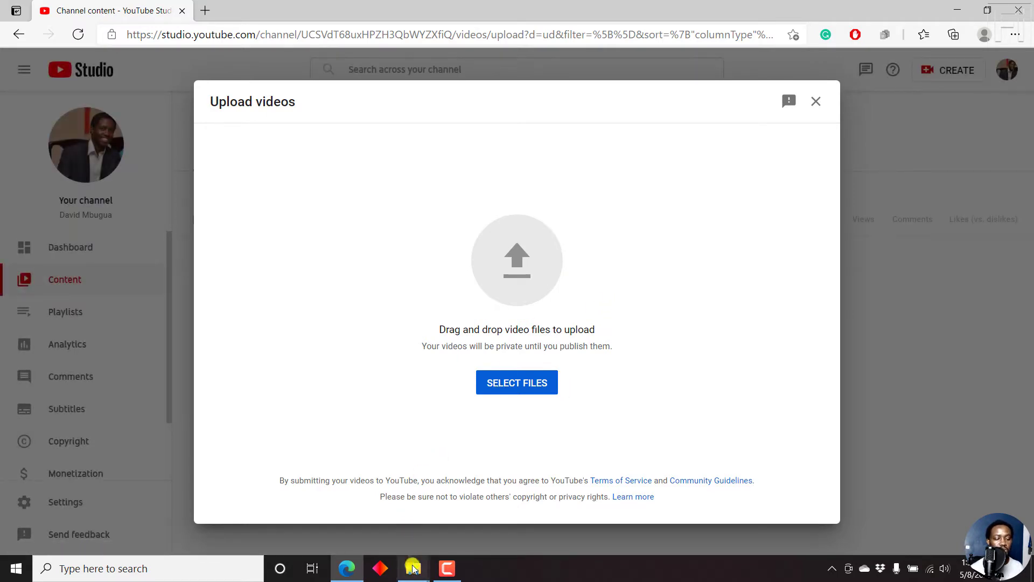
- Drag the subtitle-export tutorial MP4 from the Camtasia folder onto the Upload videos drop area
{"action": "mouse_move", "coordinate": [412, 575]}
{"action": "left_click", "coordinate": [482, 509]}
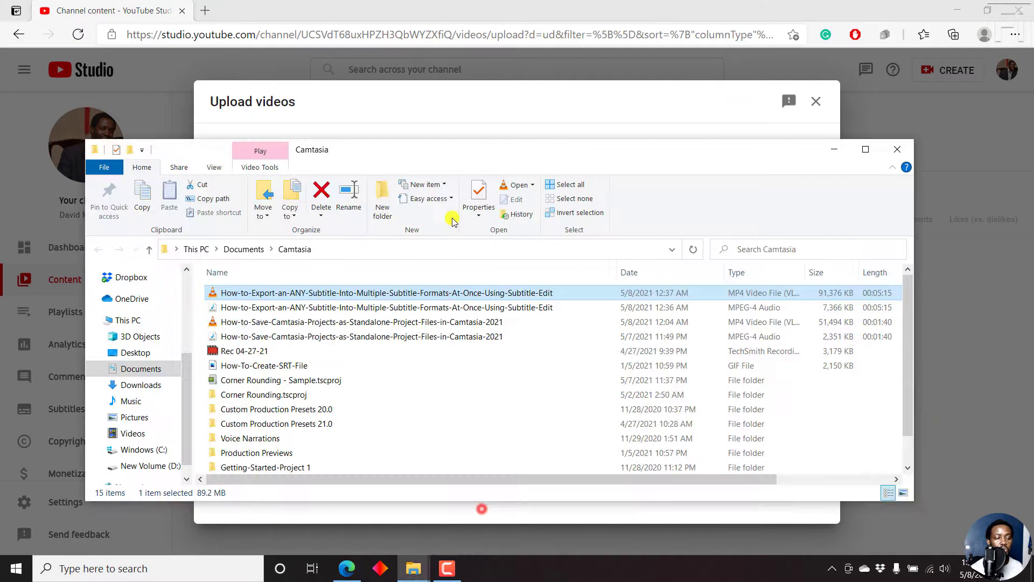
{"action": "left_click_drag", "start_coordinate": [357, 151], "coordinate": [781, 139]}
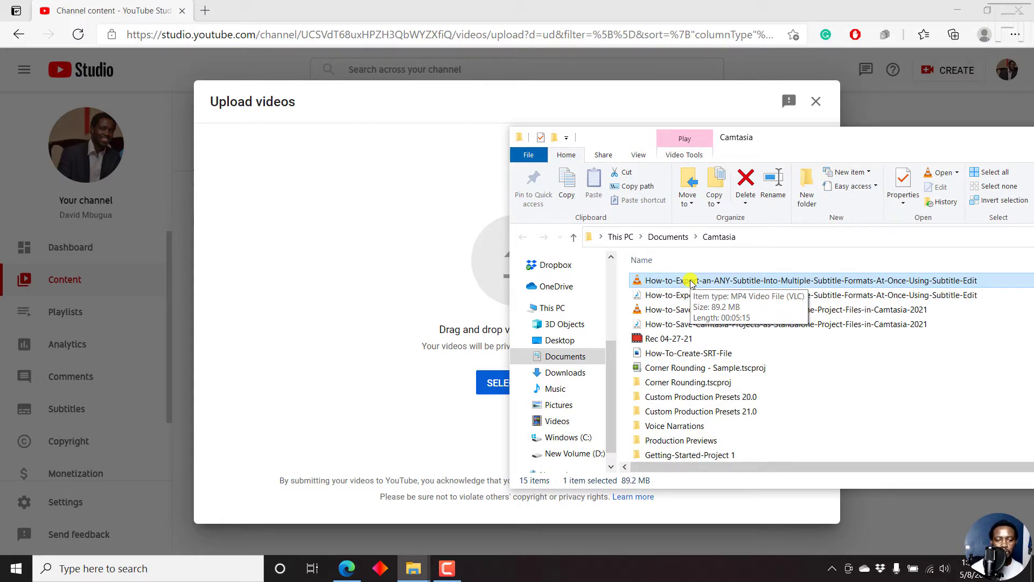
{"action": "left_click_drag", "start_coordinate": [735, 281], "coordinate": [464, 275]}
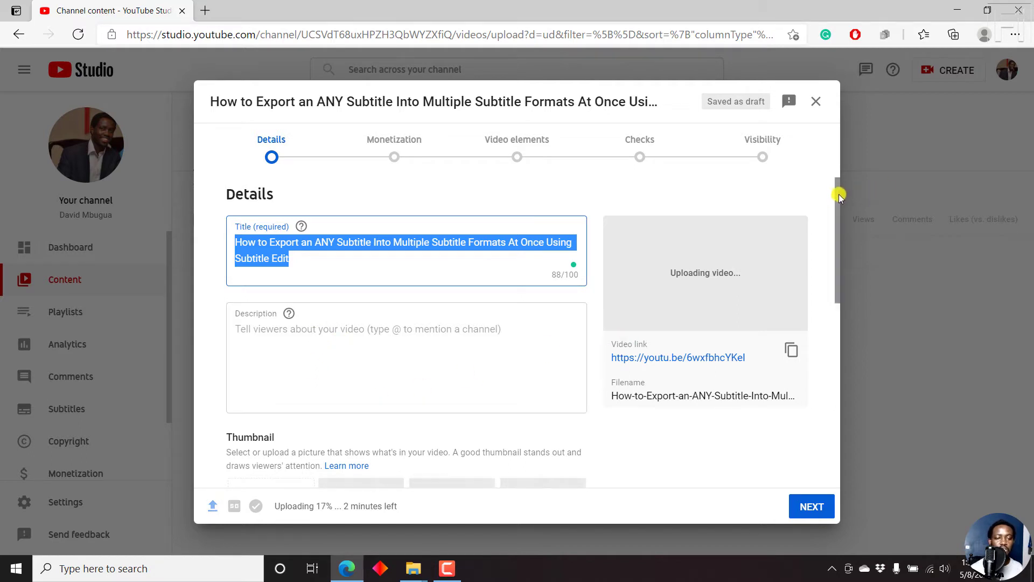
- Write the first description paragraph on exporting any subtitle into multiple formats with Subtitle Edit
{"action": "left_click_drag", "start_coordinate": [836, 197], "coordinate": [813, 194]}
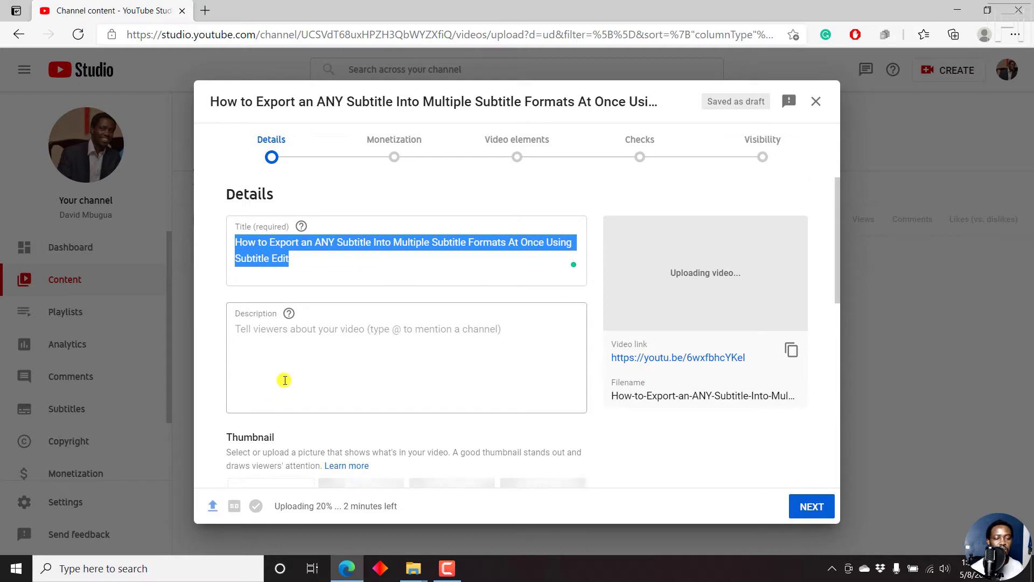
{"action": "left_click", "coordinate": [307, 357]}
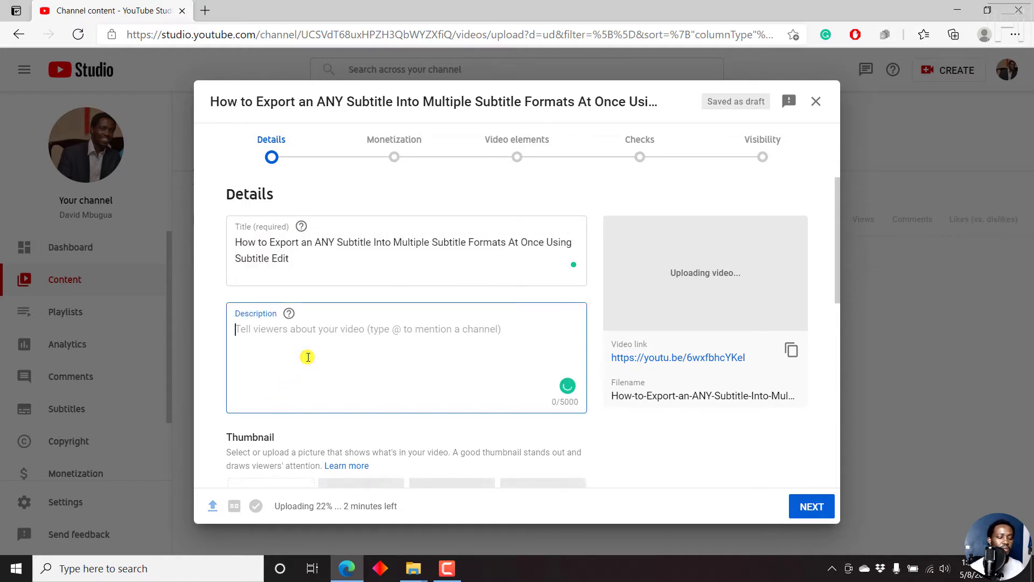
{"action": "type", "text": "W"}
{"action": "key", "text": "BackSpace"}
{"action": "type", "text": "This video"}
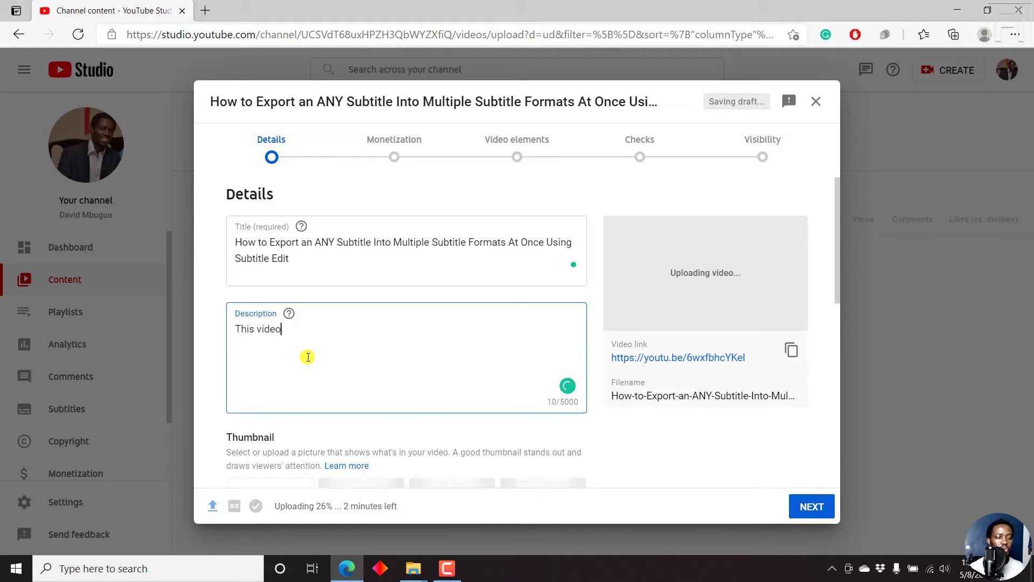
{"action": "type", "text": " will"}
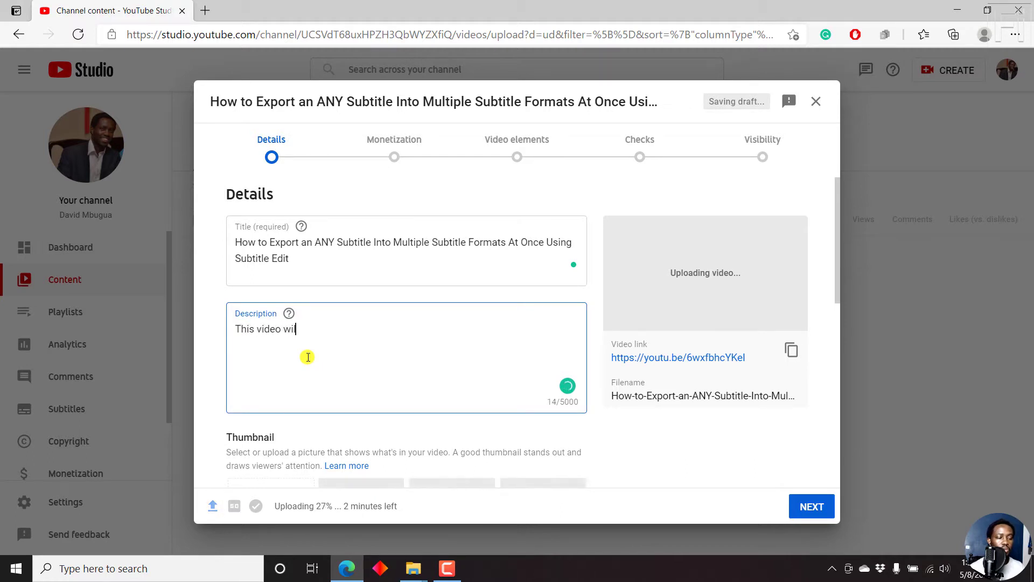
{"action": "key", "text": "ctrl+a"}
{"action": "type", "text": "In this v"}
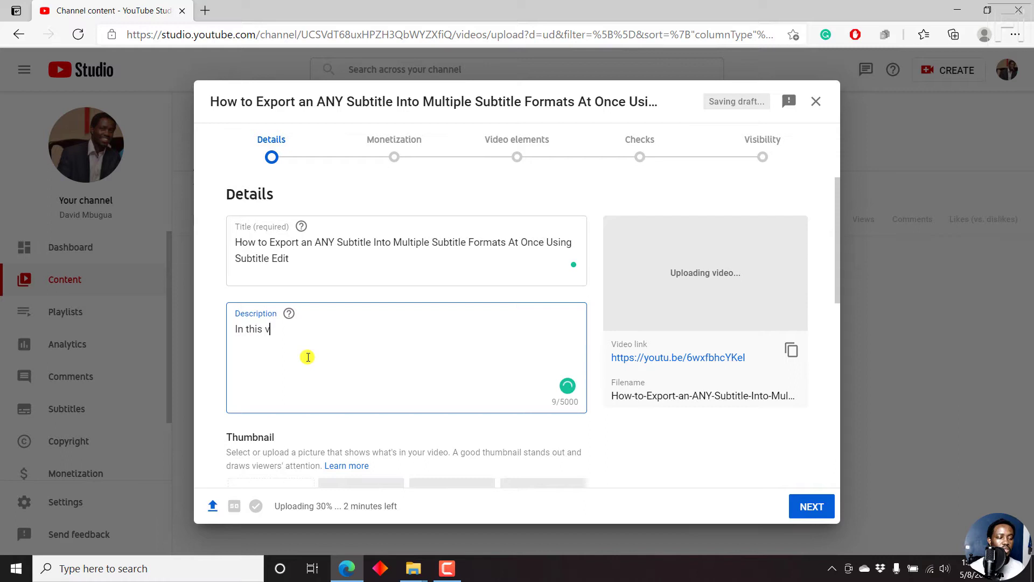
{"action": "type", "text": "ideo W"}
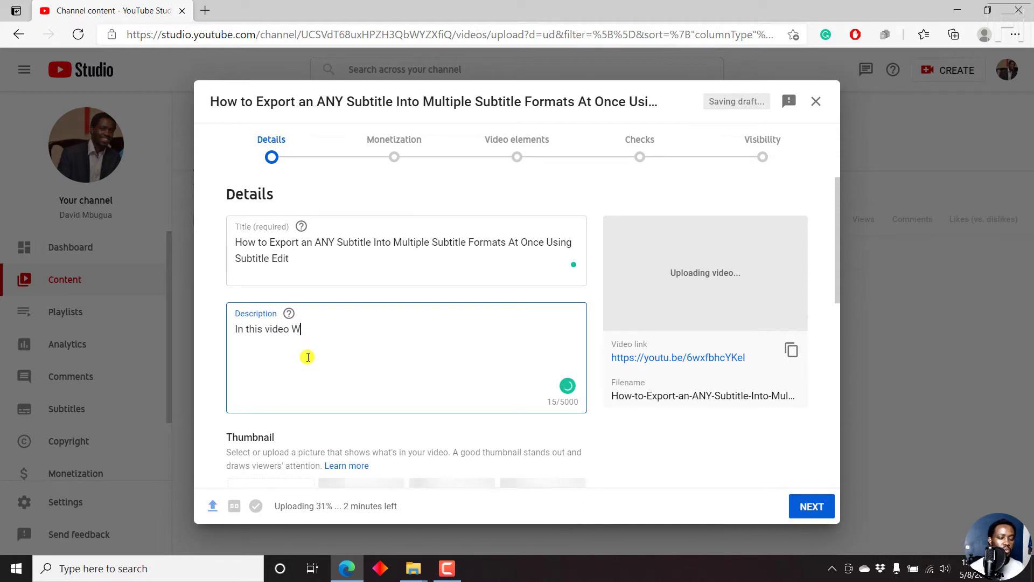
{"action": "type", "text": "e'll "}
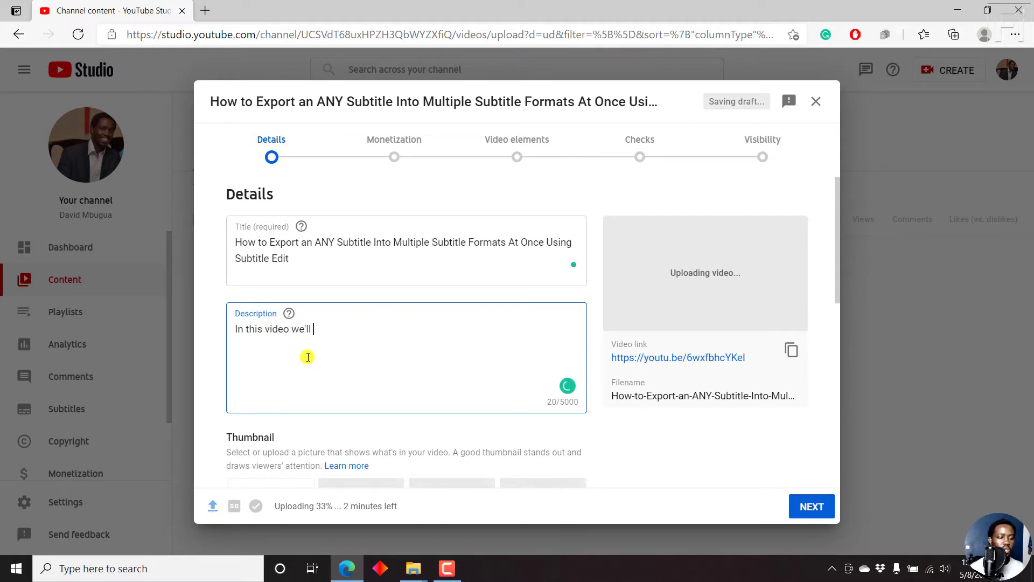
{"action": "type", "text": "cover ho"}
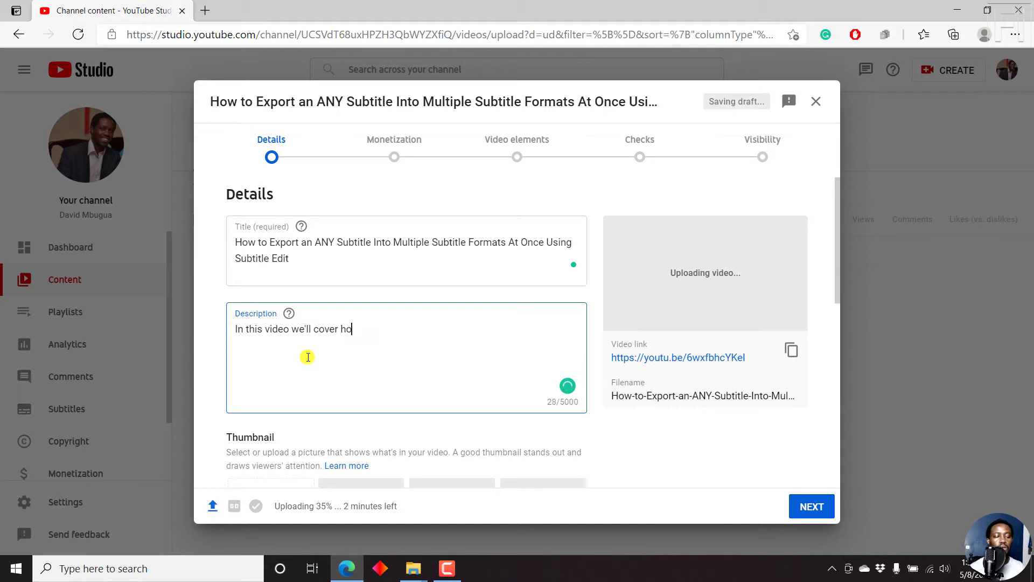
{"action": "type", "text": "w to export an"}
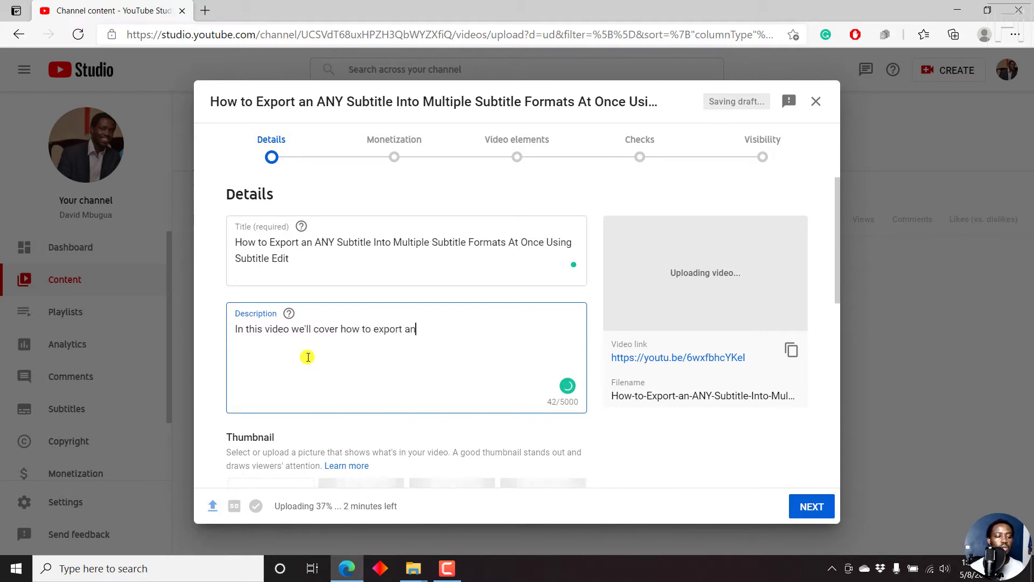
{"action": "type", "text": "y subtitle into m"}
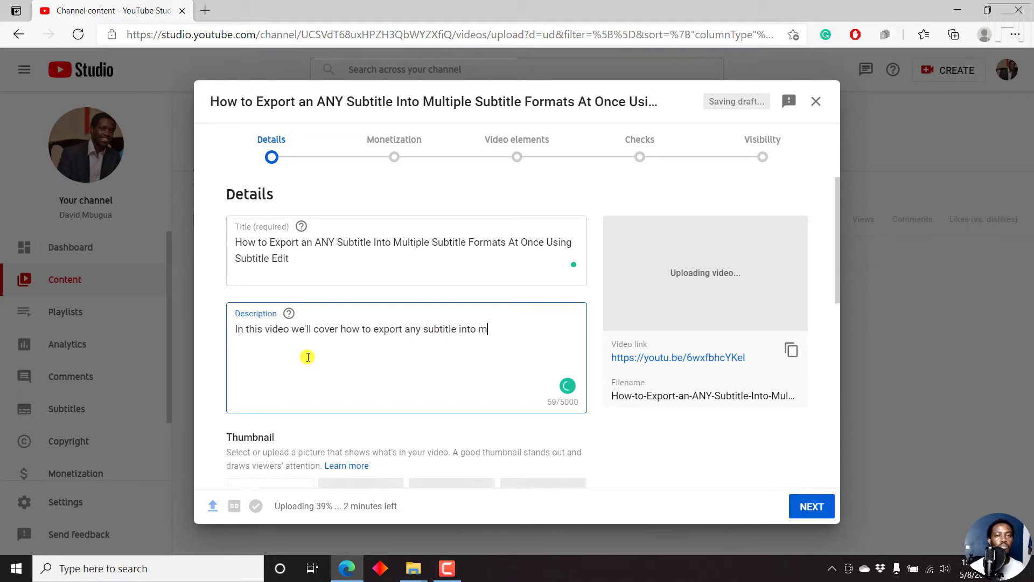
{"action": "type", "text": "ultiple subtitl"}
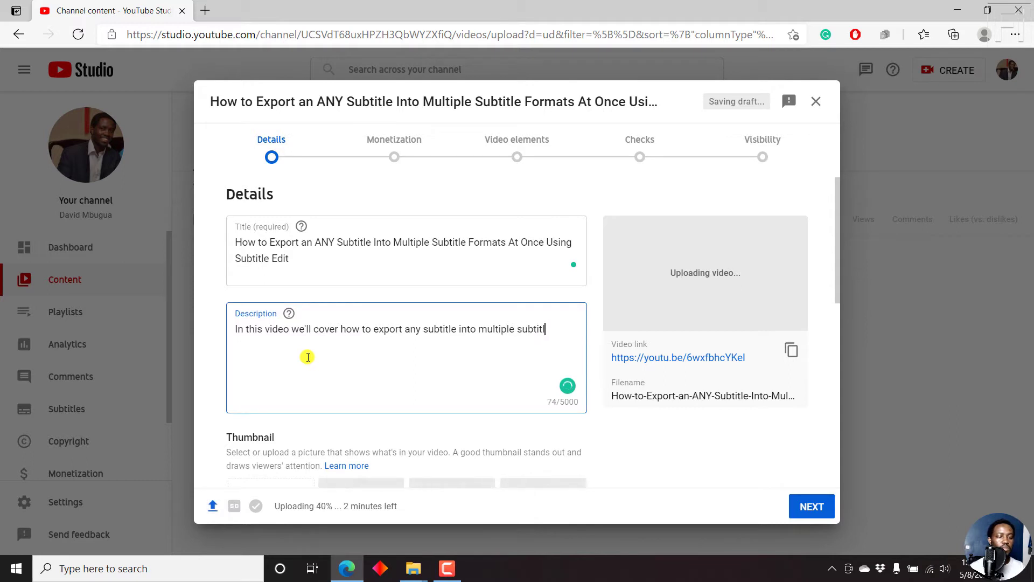
{"action": "type", "text": "e formats a"}
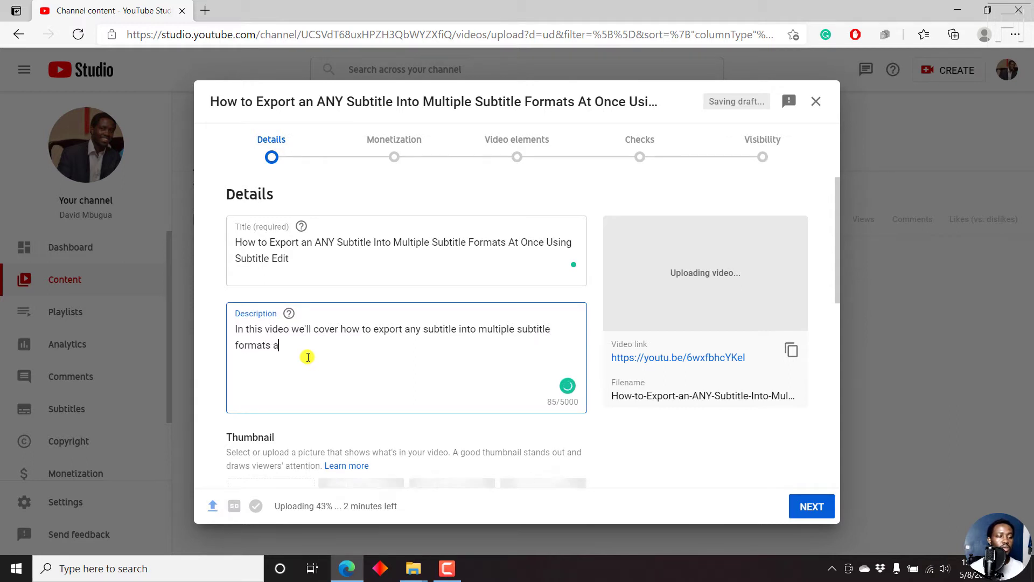
{"action": "type", "text": "t once using"}
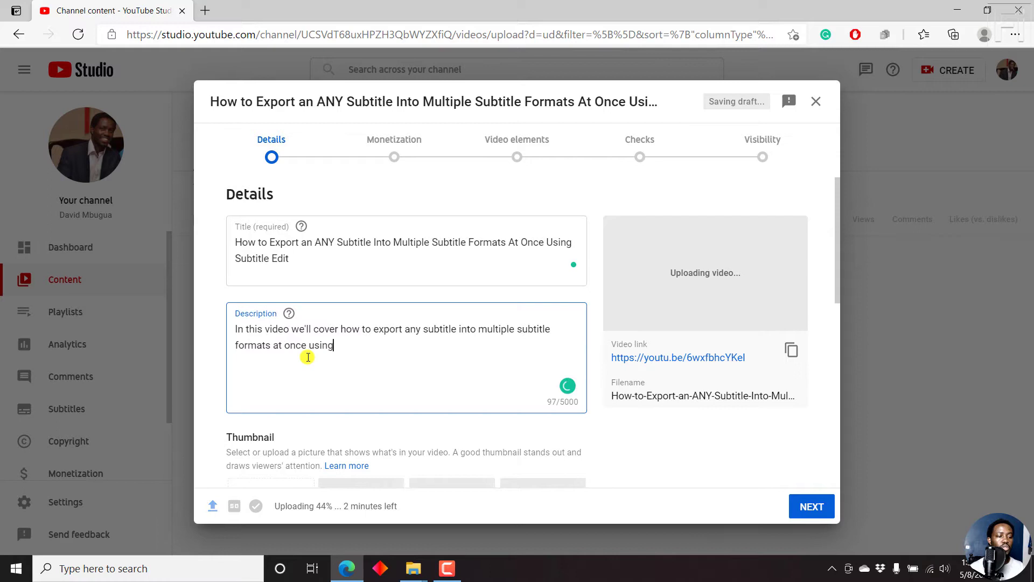
{"action": "type", "text": " su"}
{"action": "key", "text": "BackSpace"}
{"action": "key", "text": "BackSpace"}
{"action": "type", "text": "Subtitle Edit."}
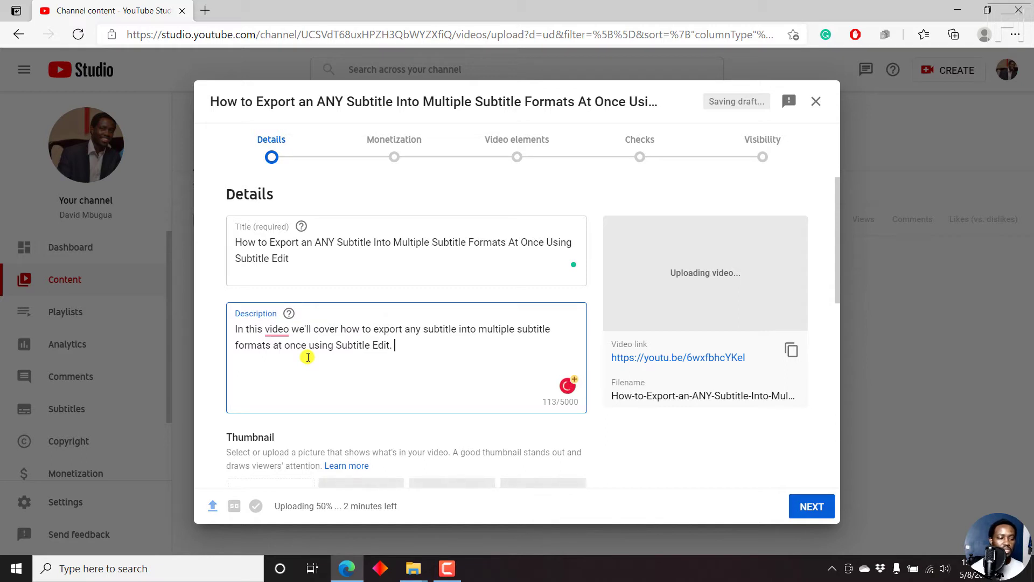
{"action": "mouse_move", "coordinate": [276, 330]}
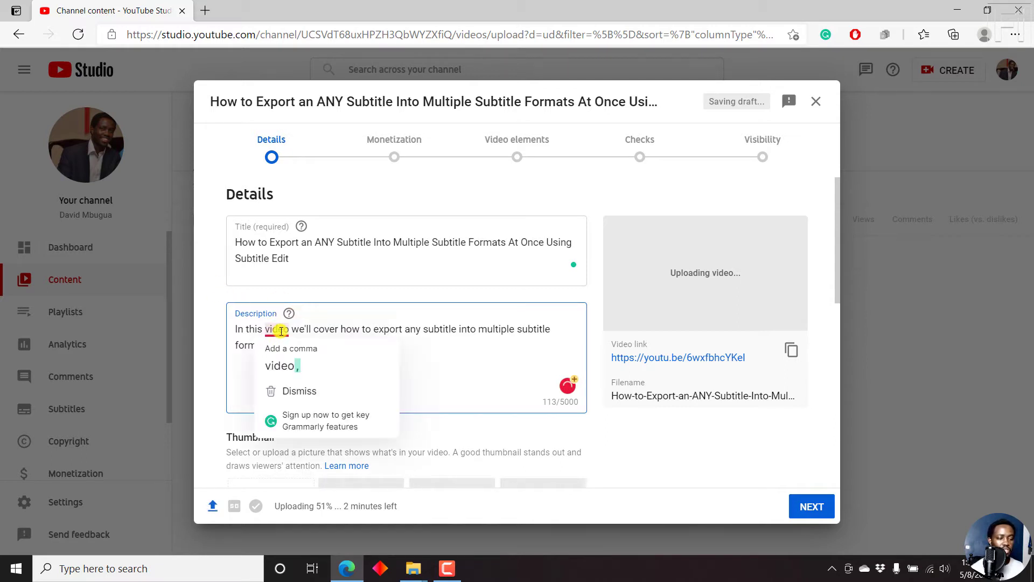
{"action": "left_click", "coordinate": [306, 364]}
{"action": "left_click", "coordinate": [422, 340]}
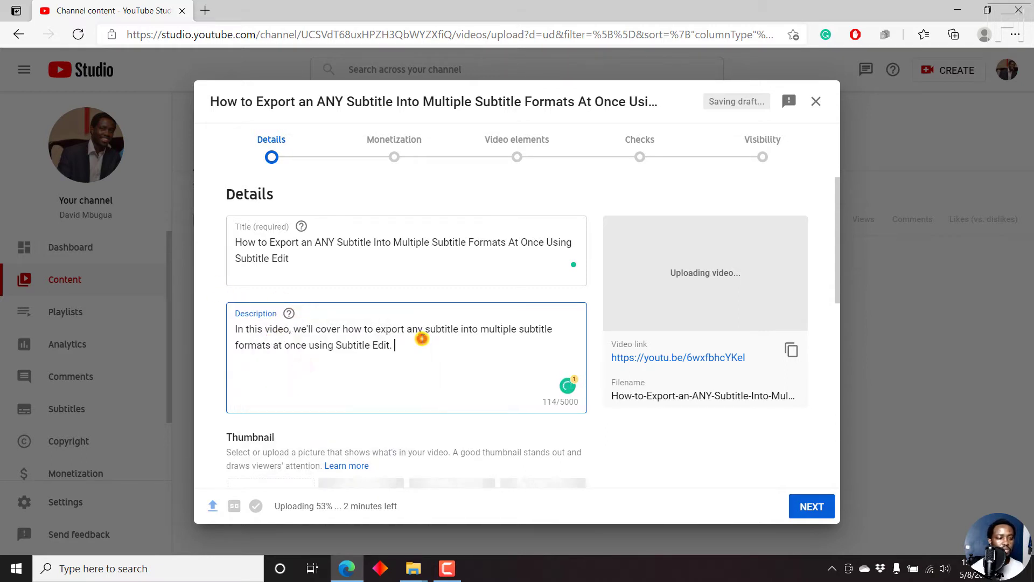
- Add a second paragraph about converting an SRT subtitle to over 200 subtitle formats
{"action": "key", "text": "Return"}
{"action": "key", "text": "Return"}
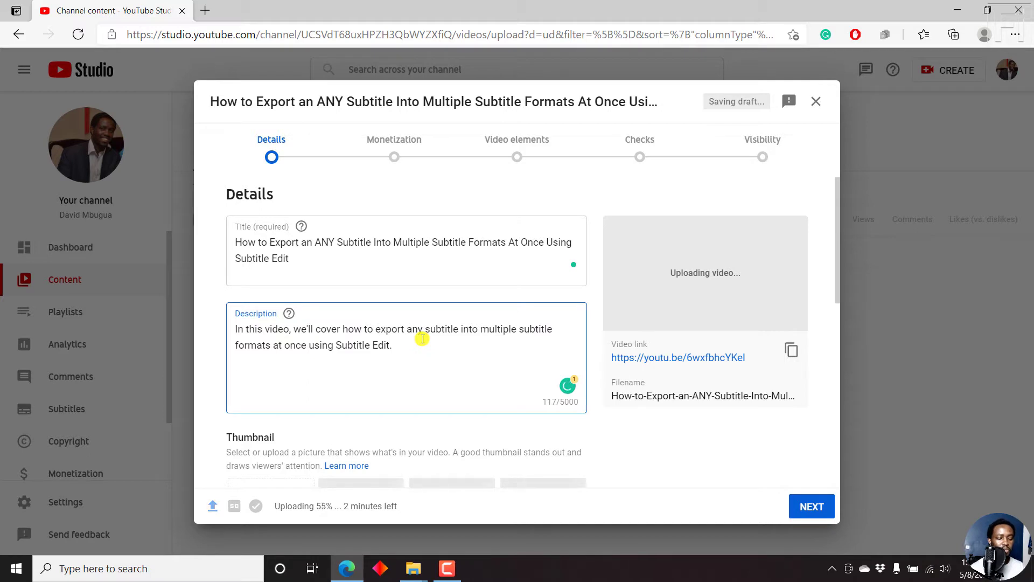
{"action": "type", "text": "For this v"}
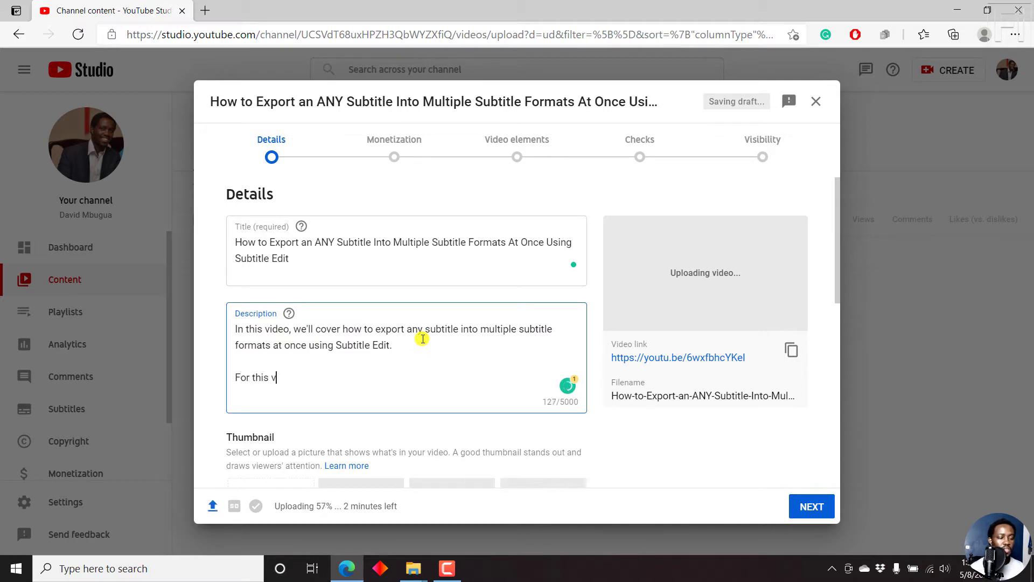
{"action": "type", "text": "ied"}
{"action": "key", "text": "BackSpace"}
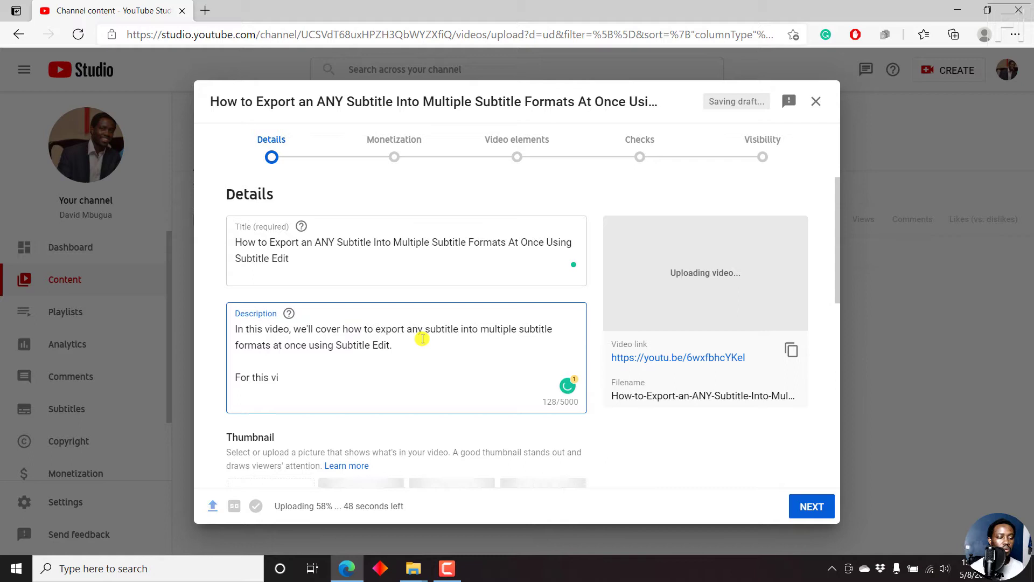
{"action": "type", "text": "deo, we'll"}
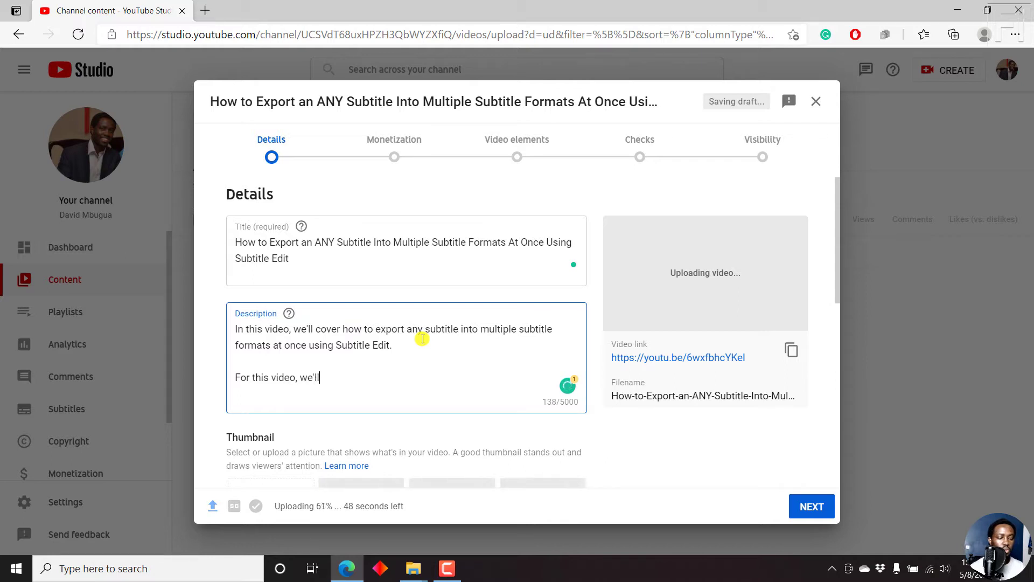
{"action": "type", "text": " use an"}
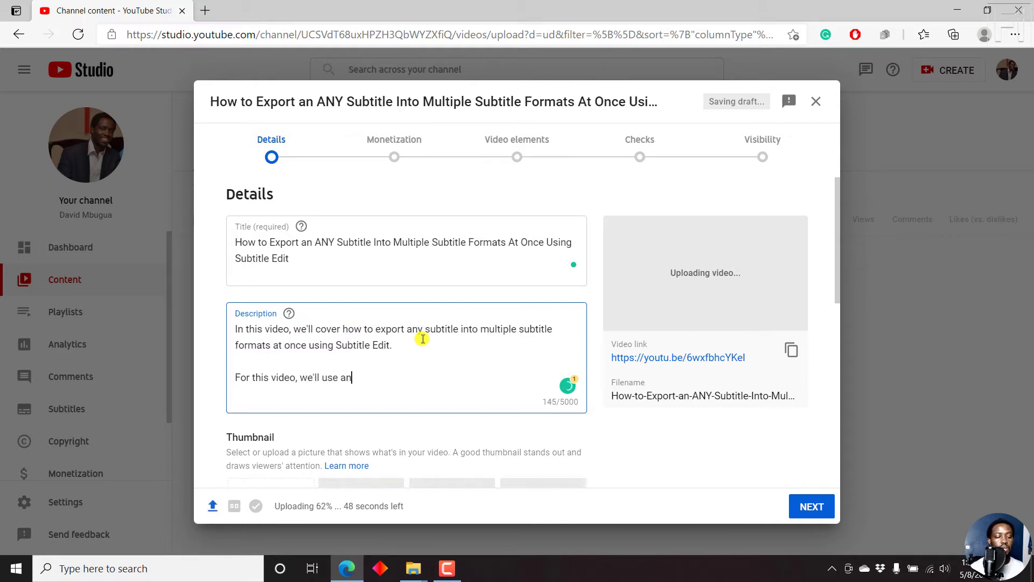
{"action": "type", "text": " SRT subtitle "}
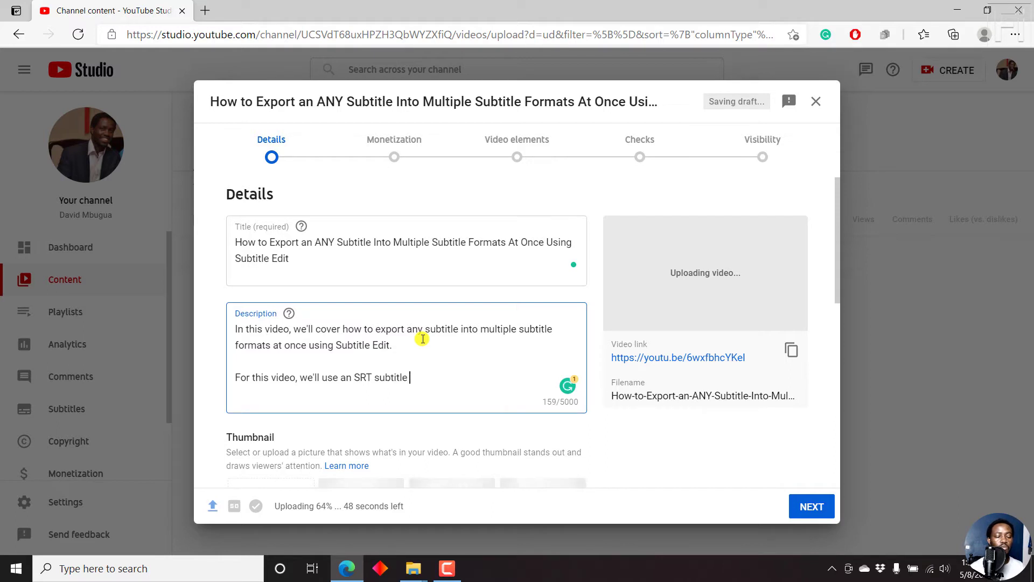
{"action": "type", "text": "format and c"}
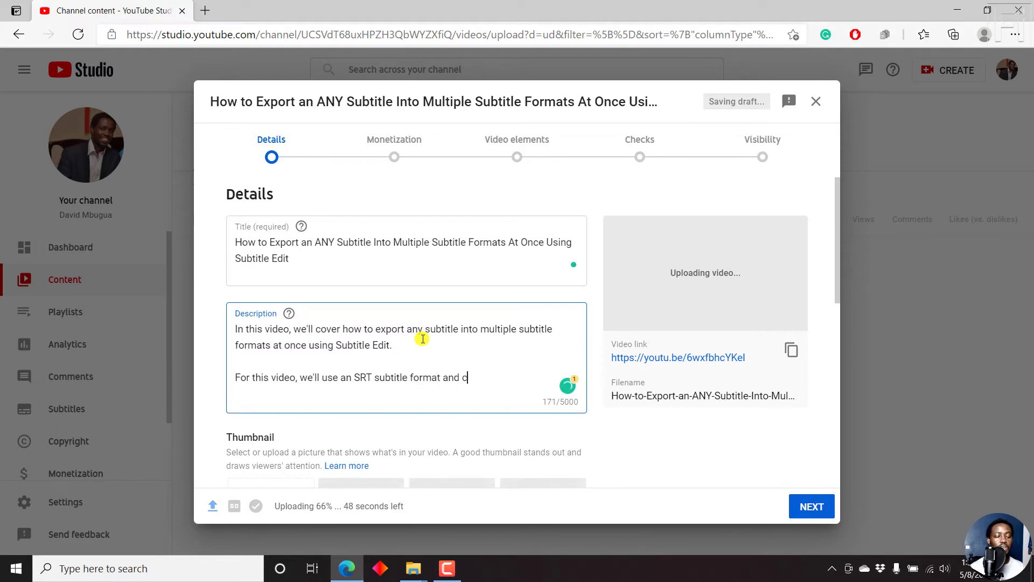
{"action": "type", "text": "onvert it to"}
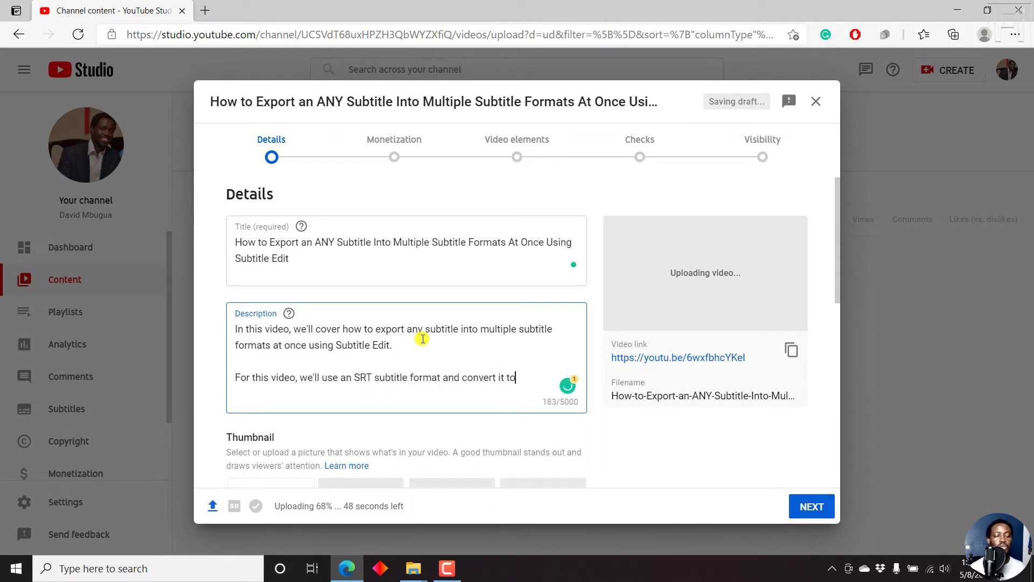
{"action": "type", "text": " over 2"}
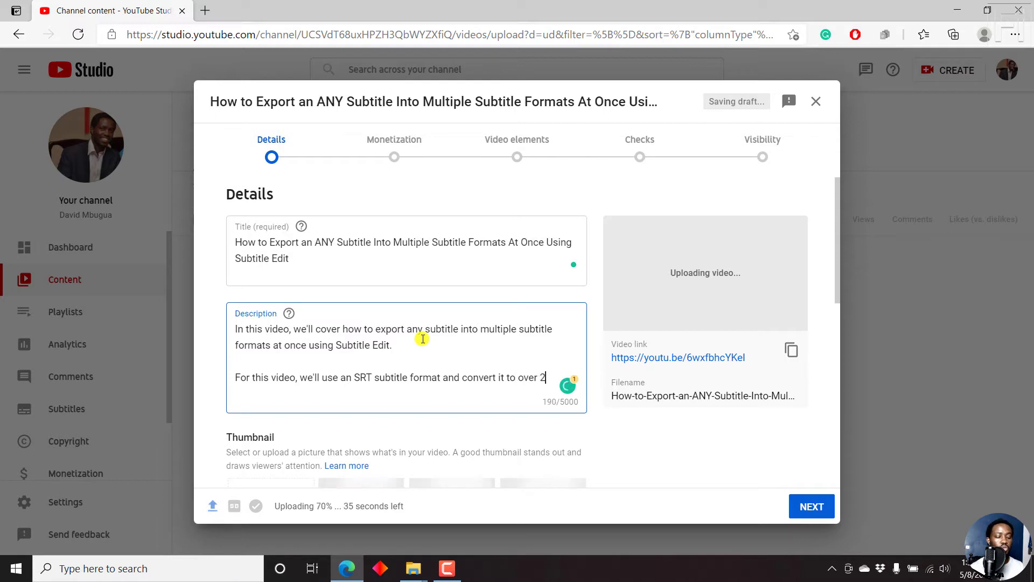
{"action": "type", "text": "00 subtitle"}
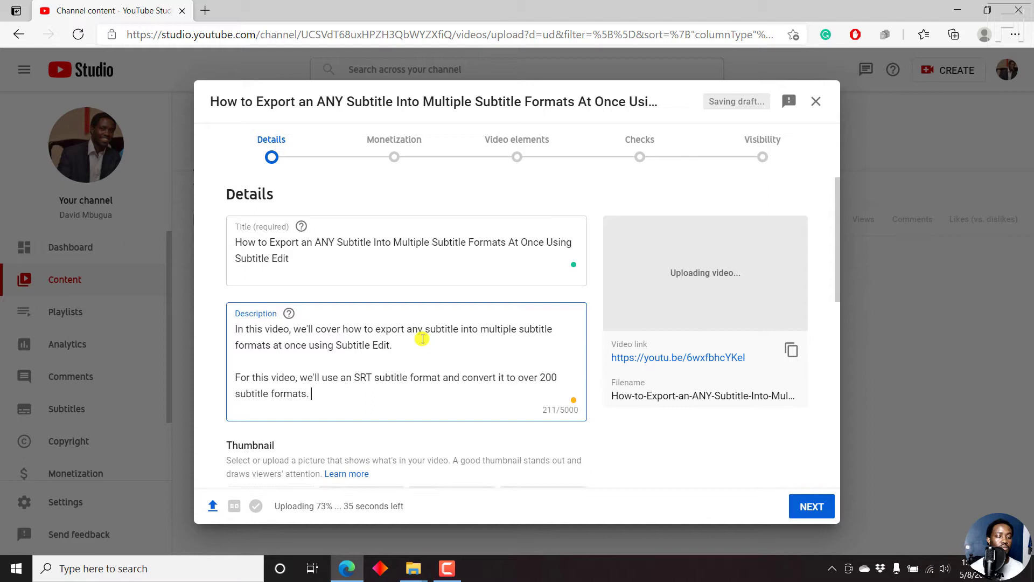
{"action": "type", "text": " formats."}
{"action": "key", "text": "Return"}
{"action": "key", "text": "Return"}
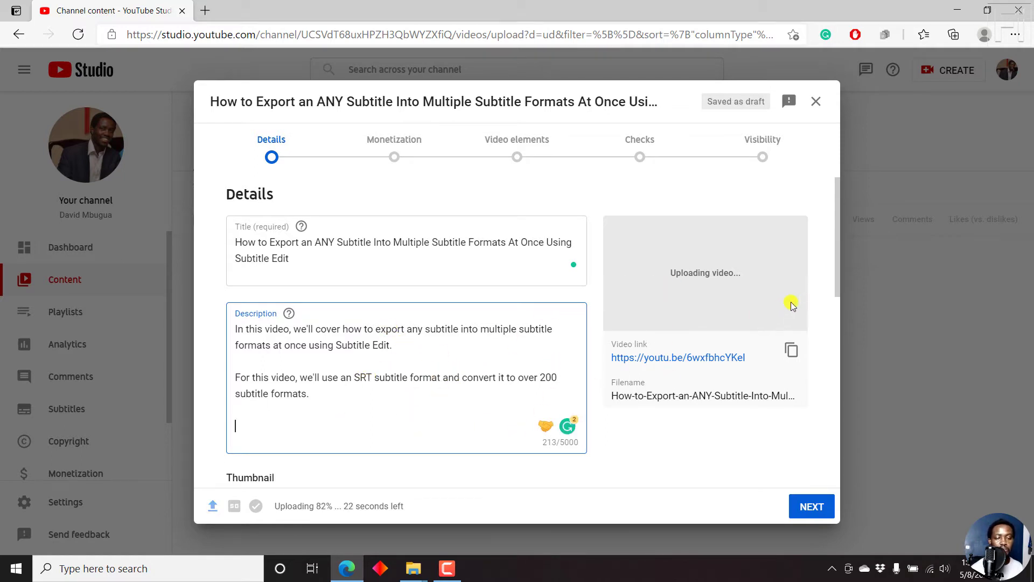
- Drag the Export Any Subtitle PNG from Downloads onto the Upload thumbnail box
{"action": "left_click_drag", "start_coordinate": [838, 222], "coordinate": [845, 296]}
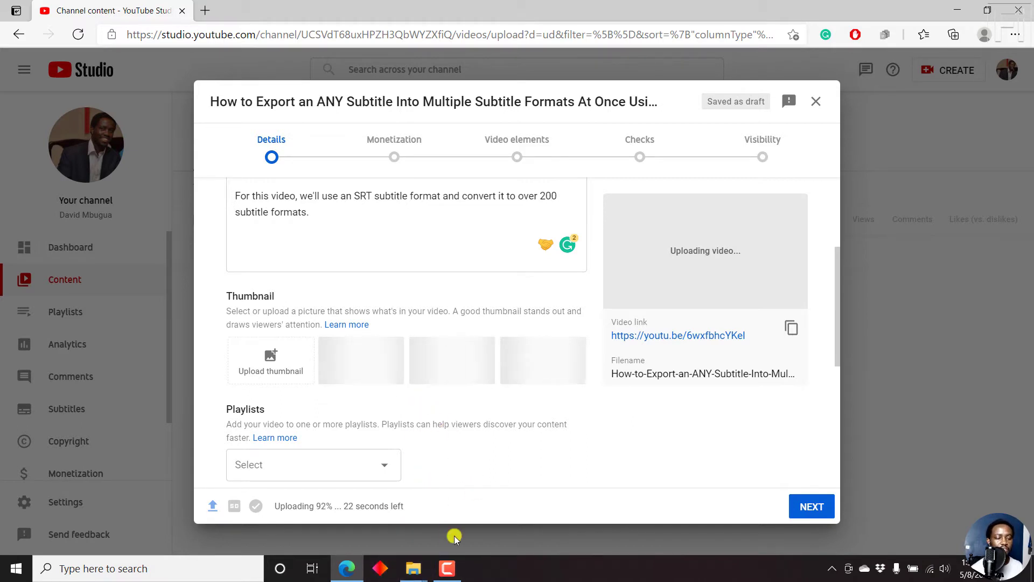
{"action": "mouse_move", "coordinate": [410, 576]}
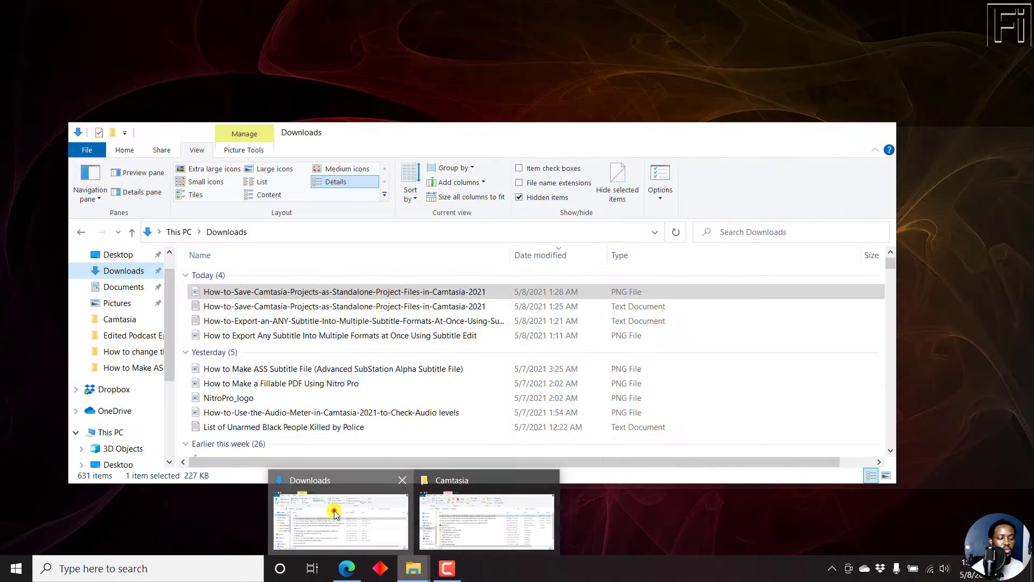
{"action": "left_click", "coordinate": [334, 513]}
{"action": "left_click_drag", "start_coordinate": [367, 132], "coordinate": [796, 132]}
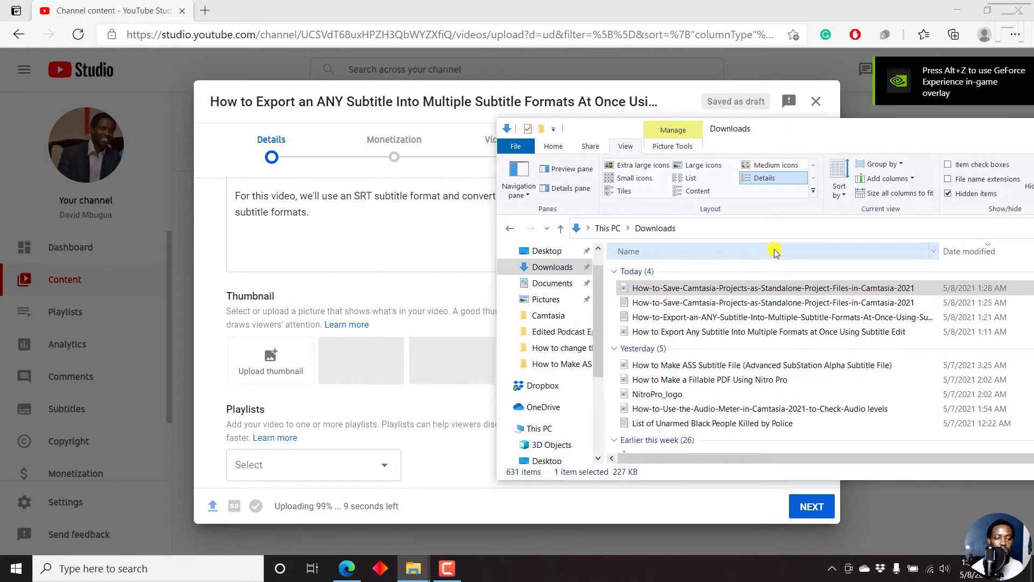
{"action": "left_click", "coordinate": [685, 331]}
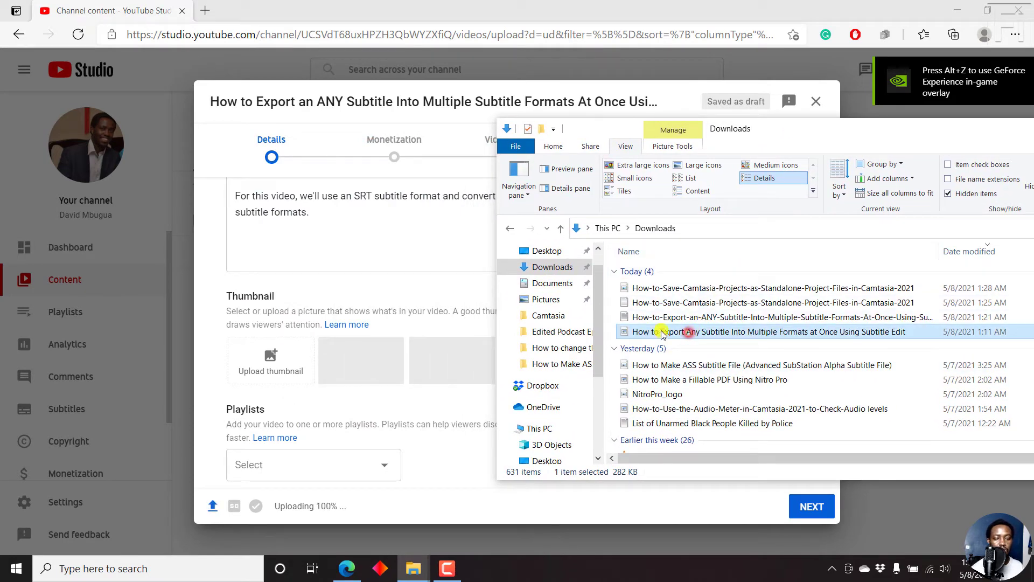
{"action": "left_click_drag", "start_coordinate": [740, 332], "coordinate": [294, 370]}
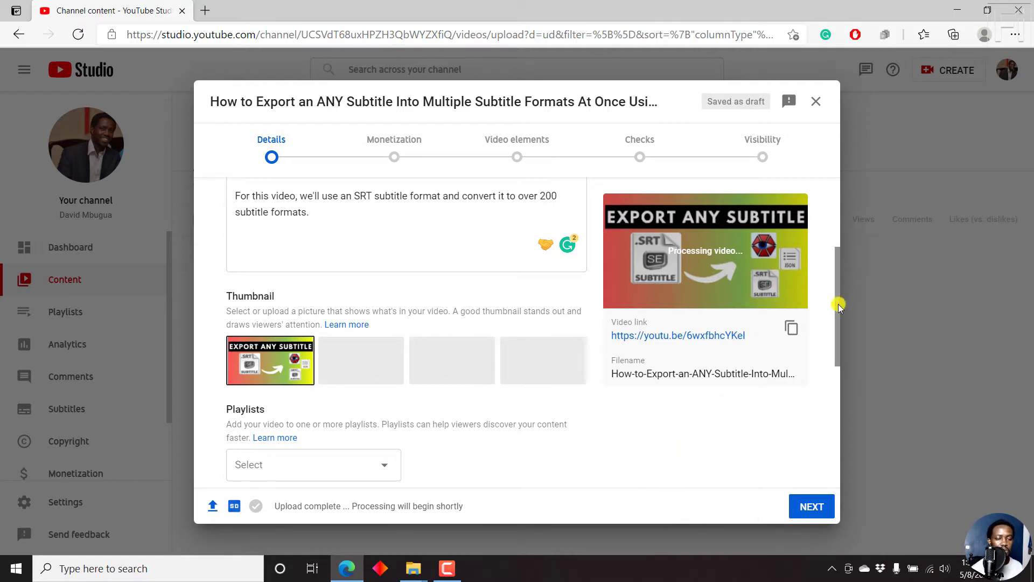
- Tick Subtitling and Captioning in the Playlists dropdown and confirm with Done
{"action": "left_click_drag", "start_coordinate": [838, 303], "coordinate": [834, 373]}
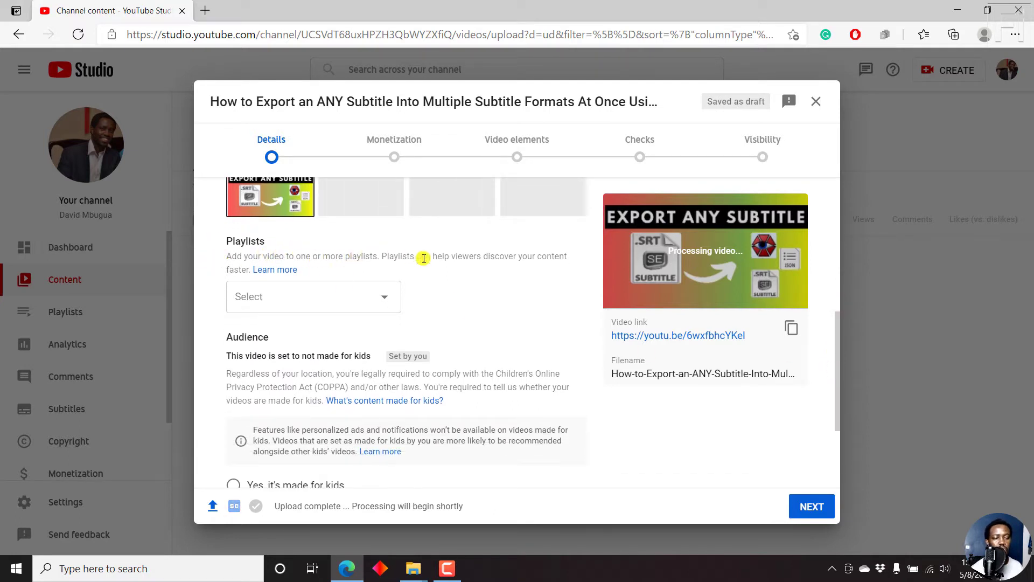
{"action": "left_click", "coordinate": [388, 298]}
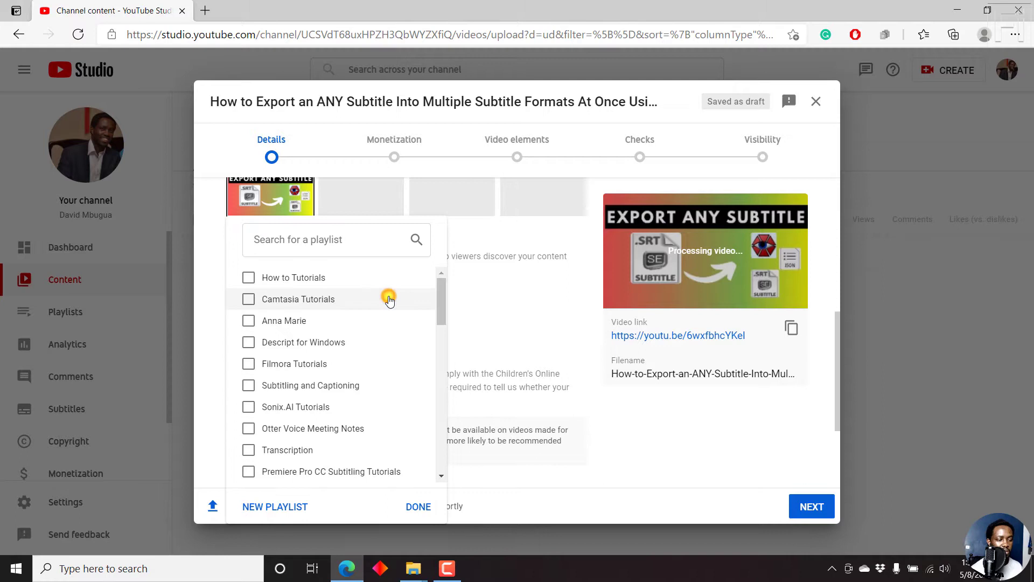
{"action": "left_click", "coordinate": [249, 386]}
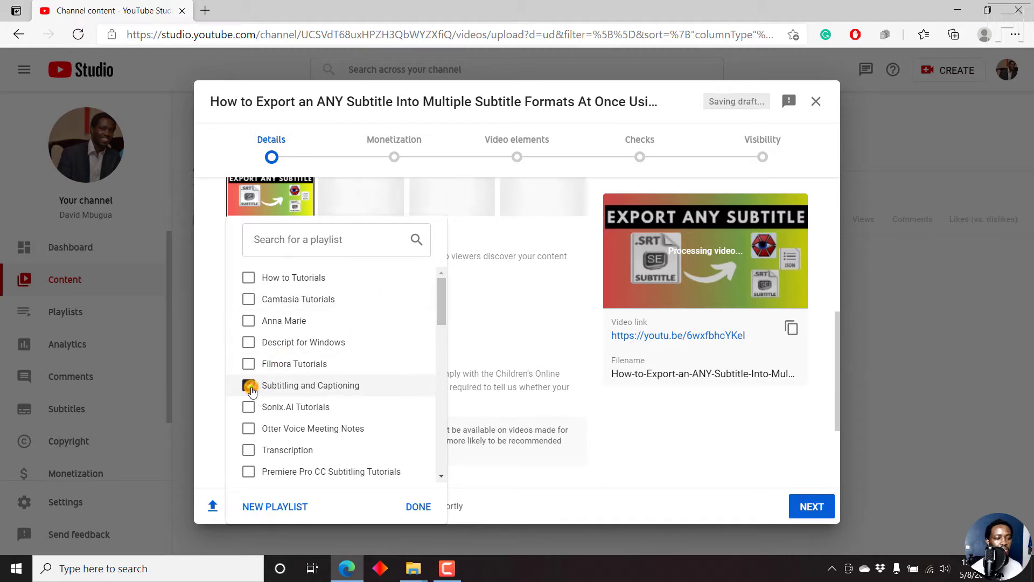
{"action": "left_click", "coordinate": [418, 508]}
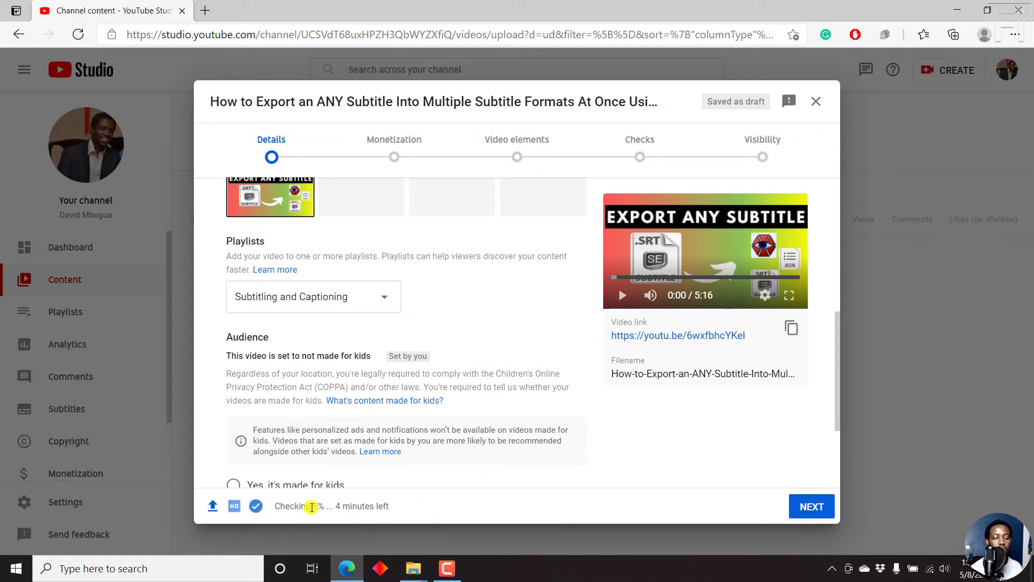
{"action": "mouse_move", "coordinate": [256, 507]}
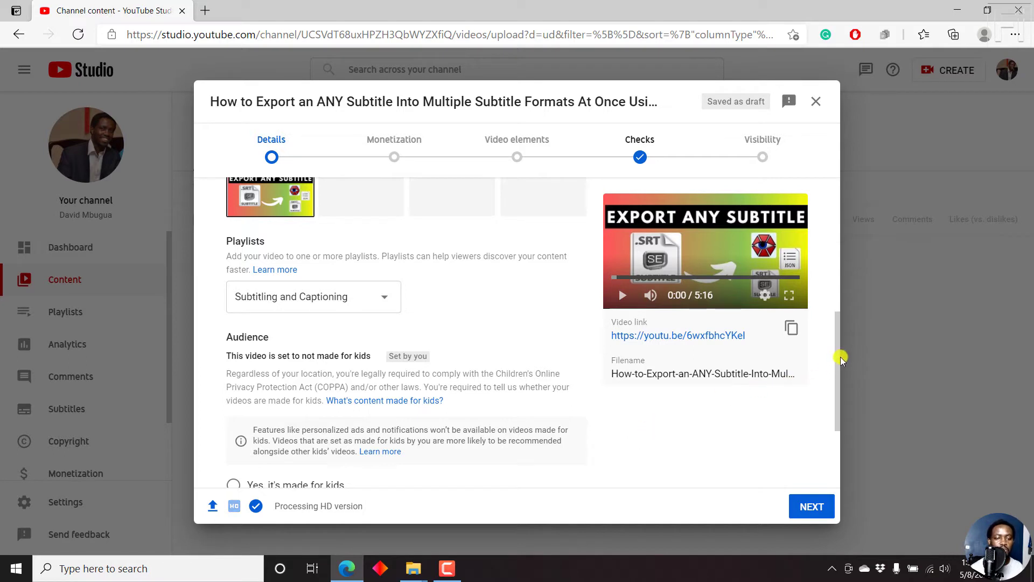
- Add tags 'export subtitles into multiple subtitle formats', 'Subtitle Edit Tutorial' and 'SRT subtitle'
{"action": "left_click_drag", "start_coordinate": [839, 357], "coordinate": [837, 434]}
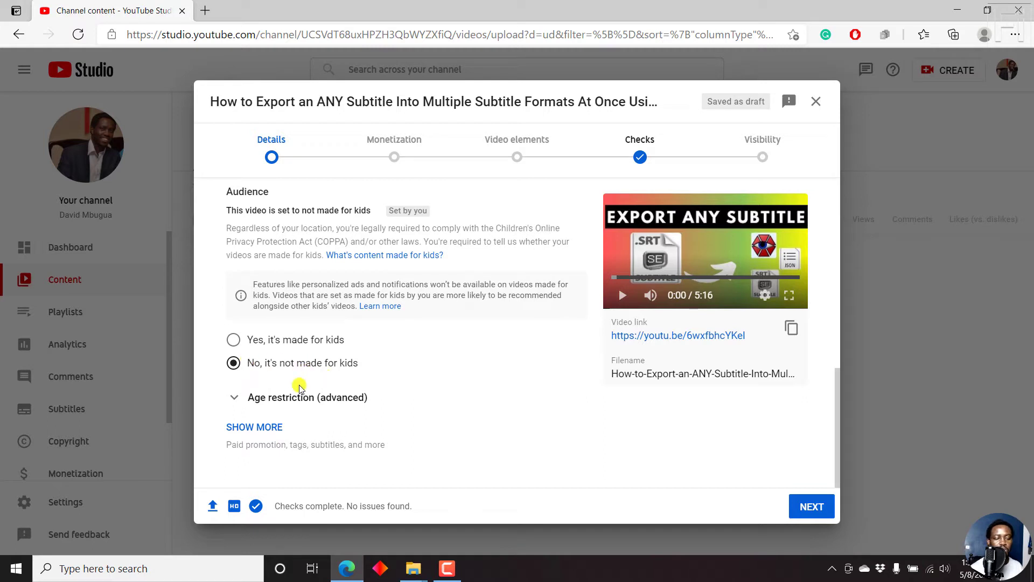
{"action": "left_click", "coordinate": [248, 429]}
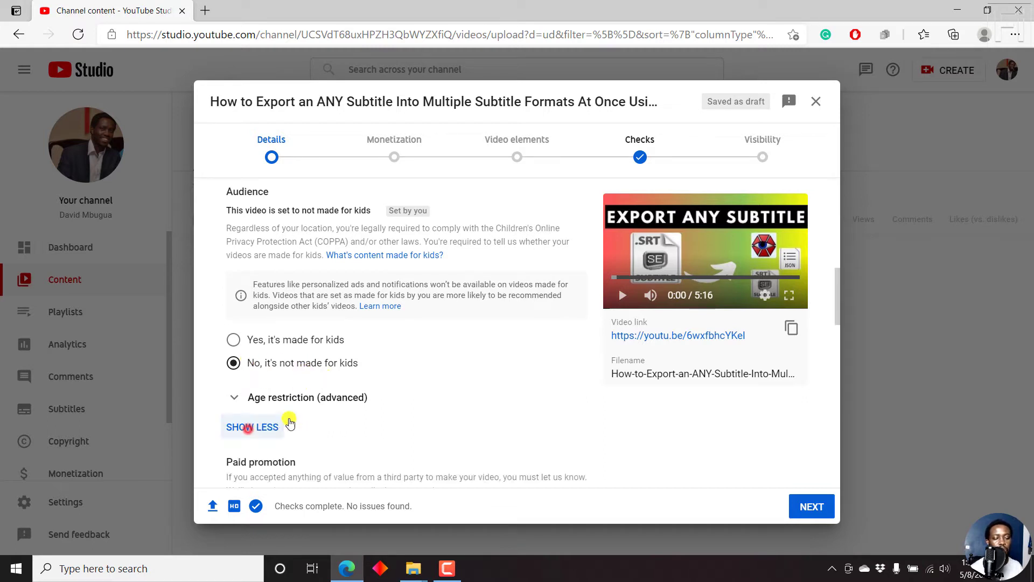
{"action": "left_click_drag", "start_coordinate": [838, 296], "coordinate": [843, 363]}
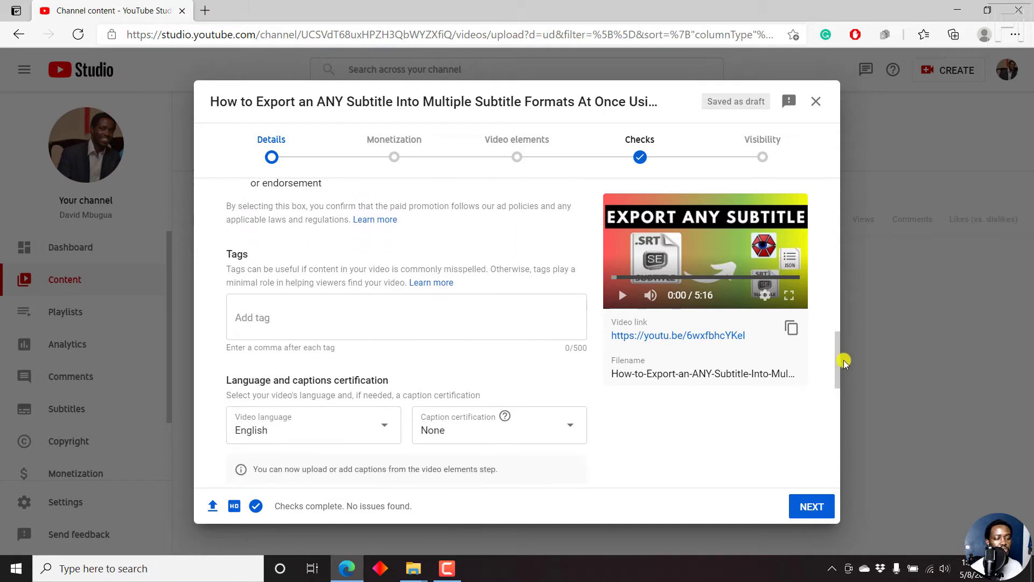
{"action": "left_click", "coordinate": [301, 320]}
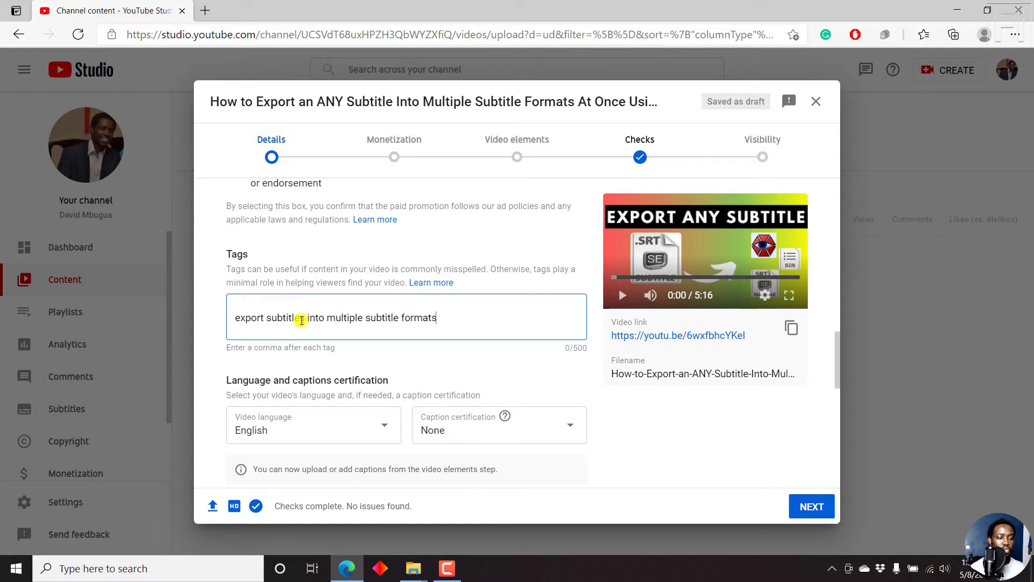
{"action": "key", "text": "Return"}
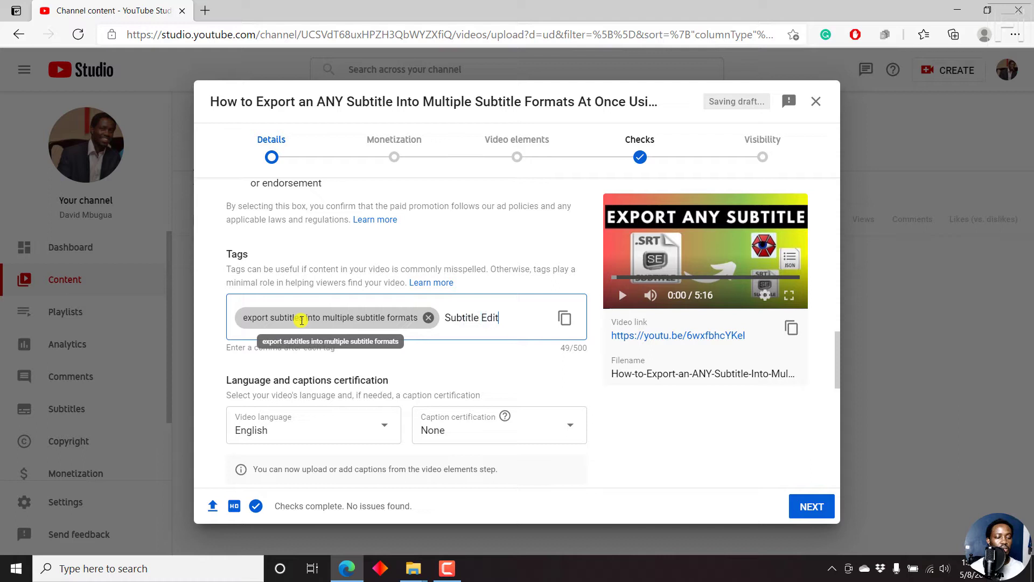
{"action": "key", "text": "Return"}
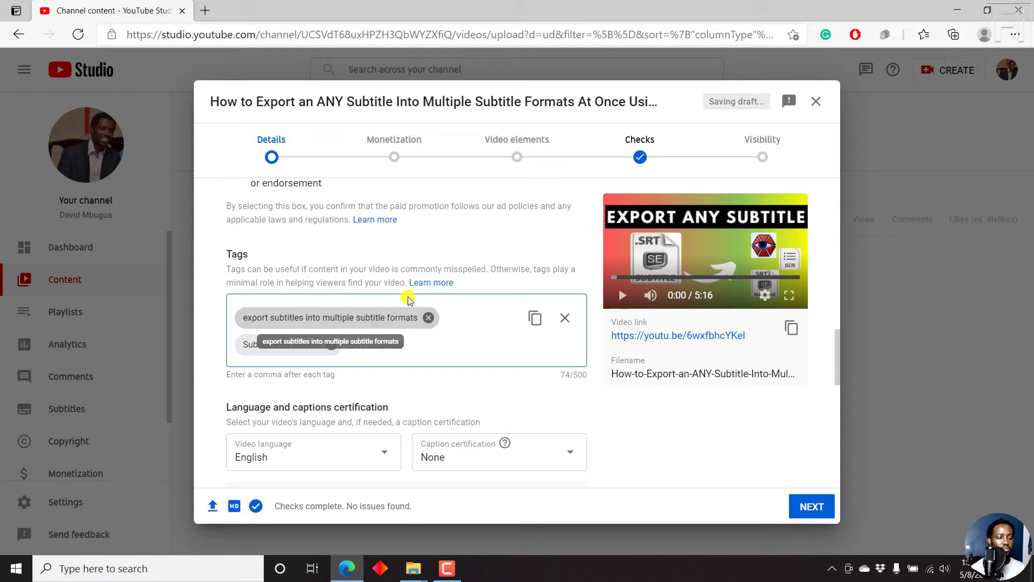
{"action": "key", "text": "Return"}
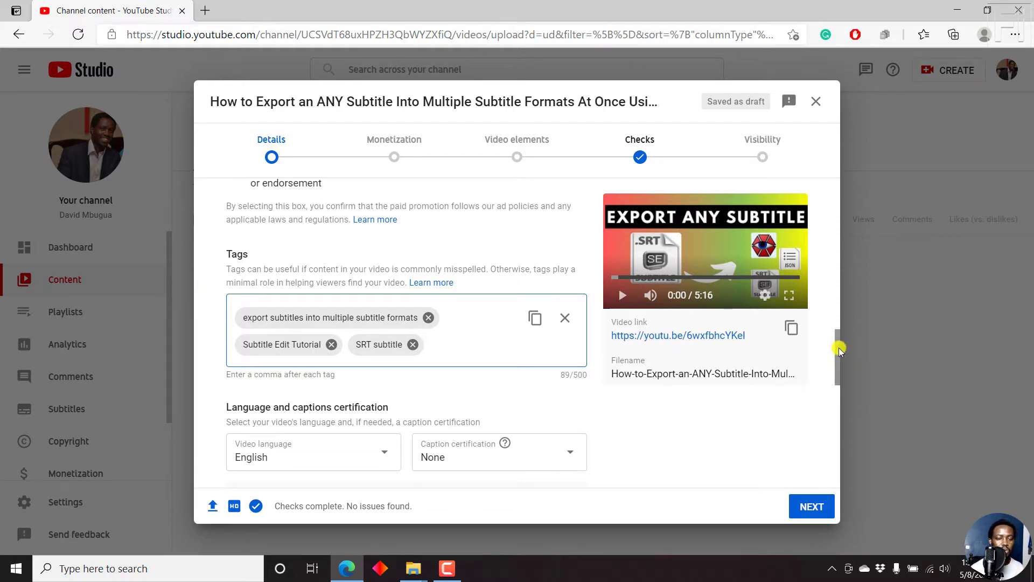
- Scroll past the remaining detail fields and continue to the Monetization step
{"action": "left_click_drag", "start_coordinate": [839, 347], "coordinate": [840, 373]}
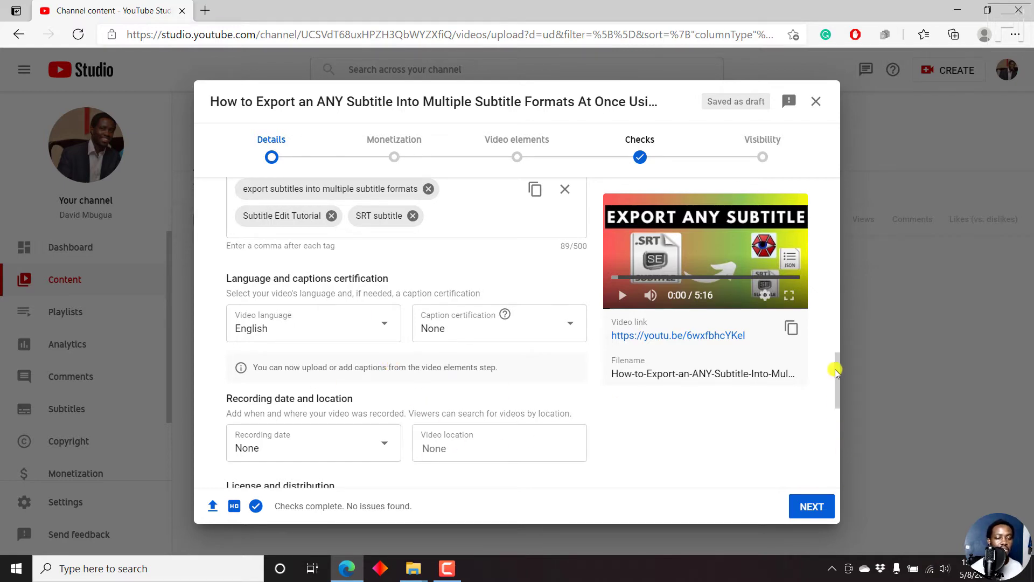
{"action": "left_click_drag", "start_coordinate": [837, 374], "coordinate": [844, 457]}
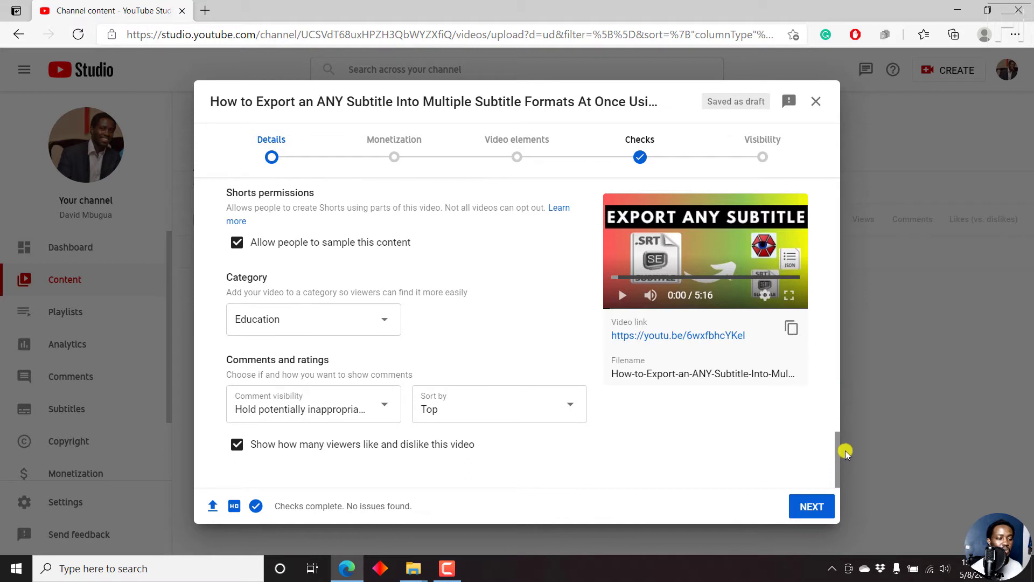
{"action": "left_click", "coordinate": [812, 507]}
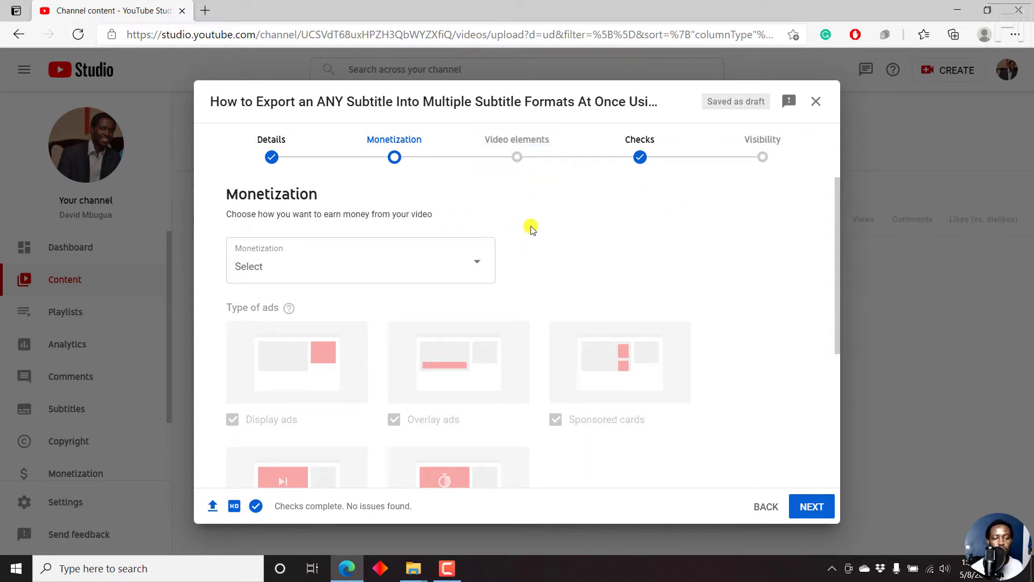
- Set monetization to On and review the enabled overlay, sponsored card and video ad types
{"action": "left_click", "coordinate": [474, 263]}
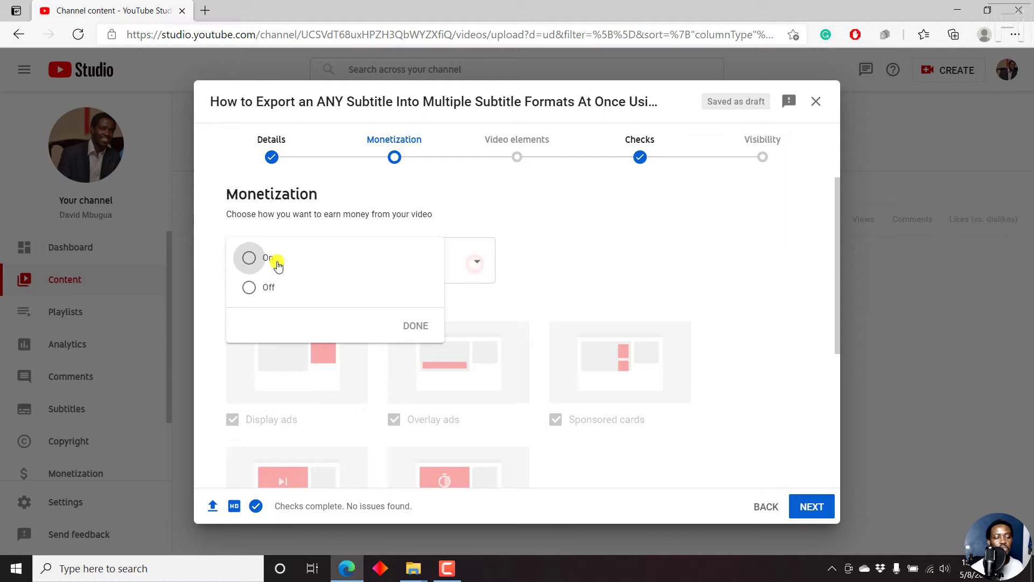
{"action": "left_click", "coordinate": [248, 258]}
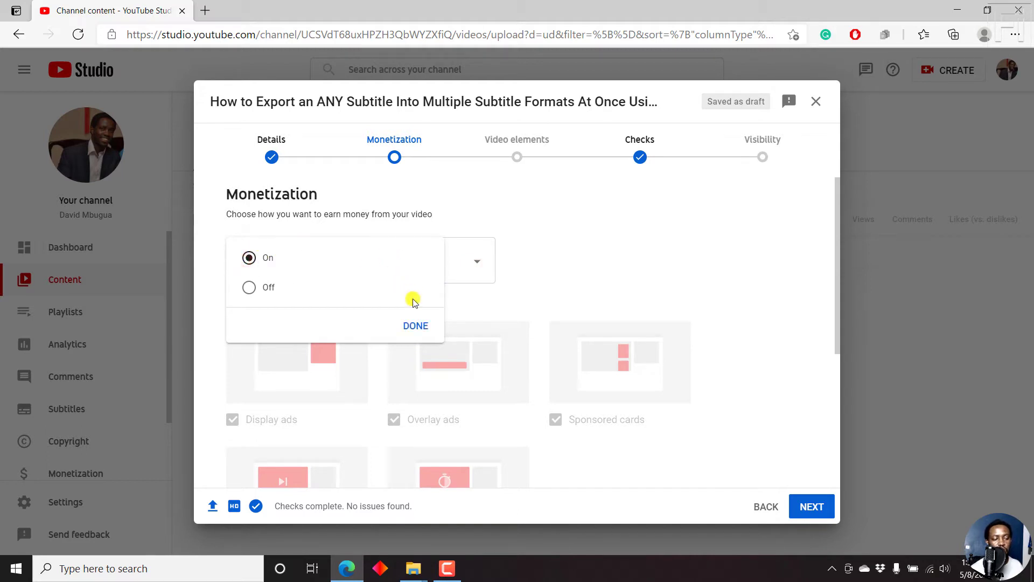
{"action": "left_click", "coordinate": [420, 327]}
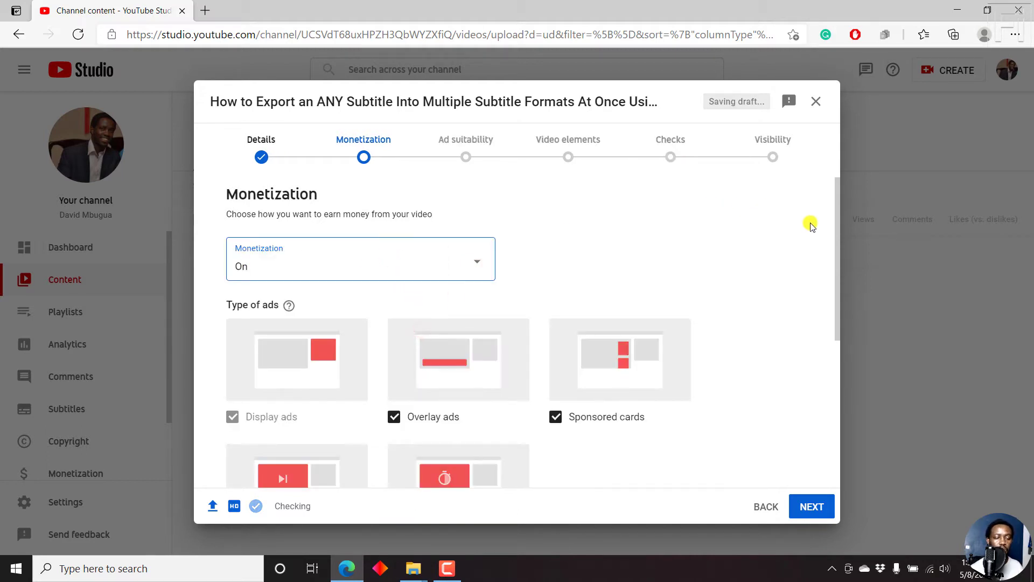
{"action": "left_click_drag", "start_coordinate": [837, 203], "coordinate": [838, 263]}
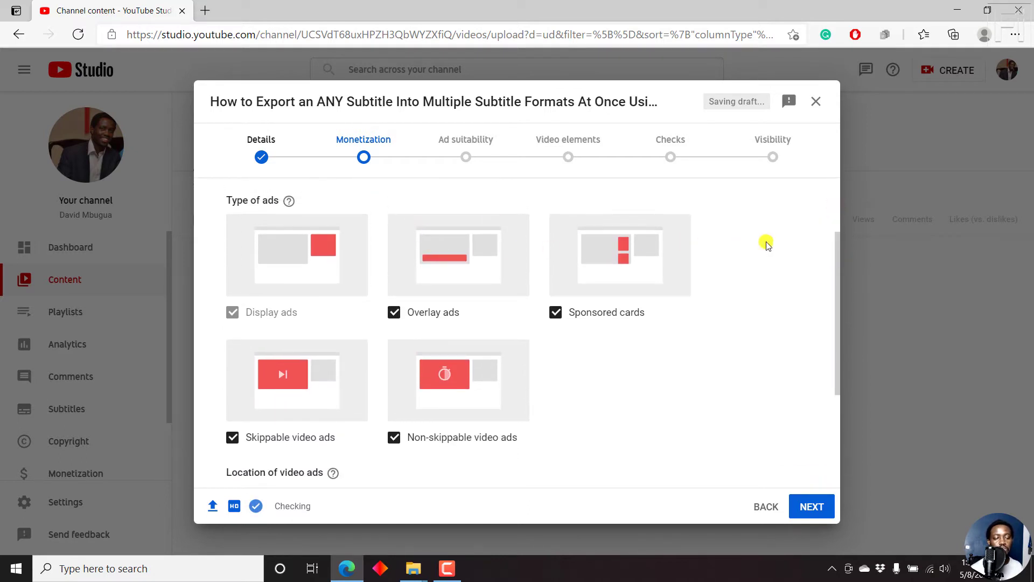
{"action": "left_click_drag", "start_coordinate": [838, 248], "coordinate": [838, 363]}
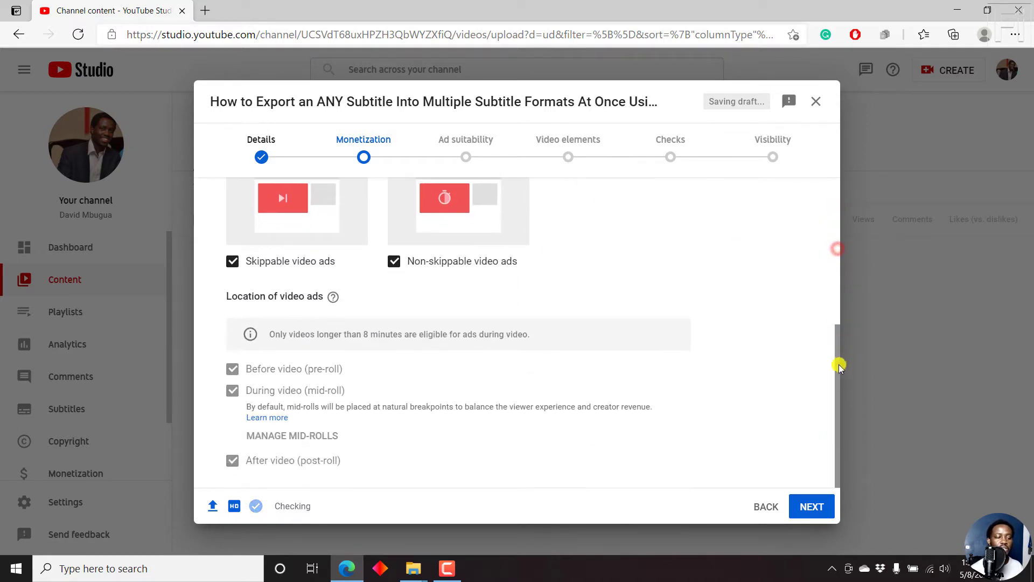
- Advance to Ad suitability, expand Inappropriate language's profanity levels, and scroll to None of the above
{"action": "left_click", "coordinate": [811, 506]}
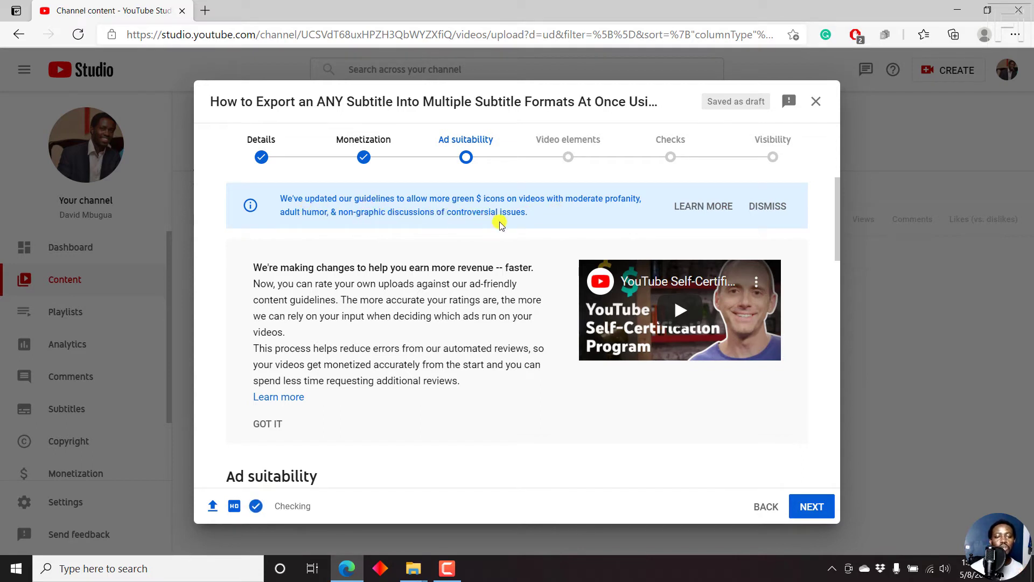
{"action": "left_click_drag", "start_coordinate": [839, 194], "coordinate": [845, 261]}
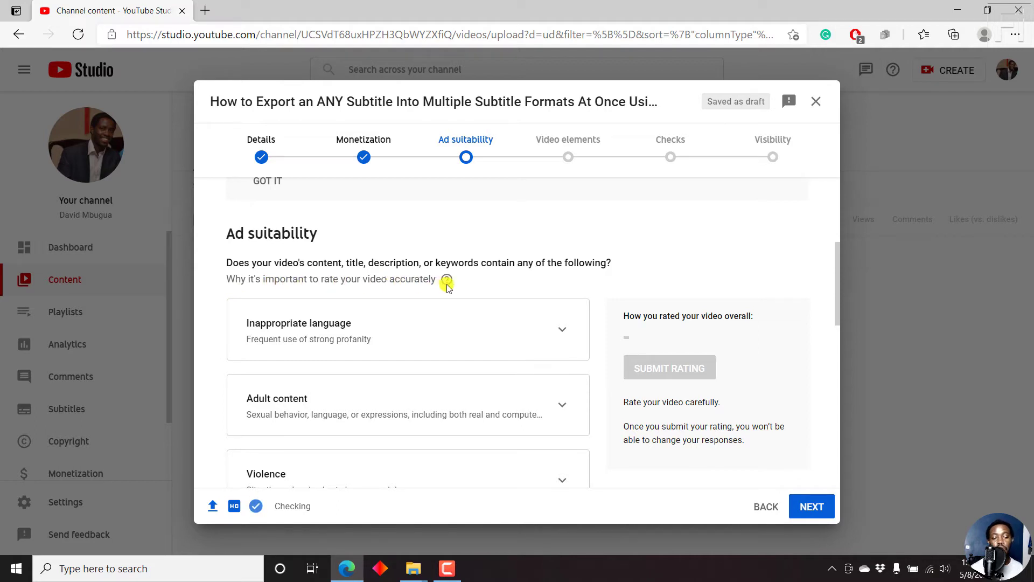
{"action": "mouse_move", "coordinate": [450, 284]}
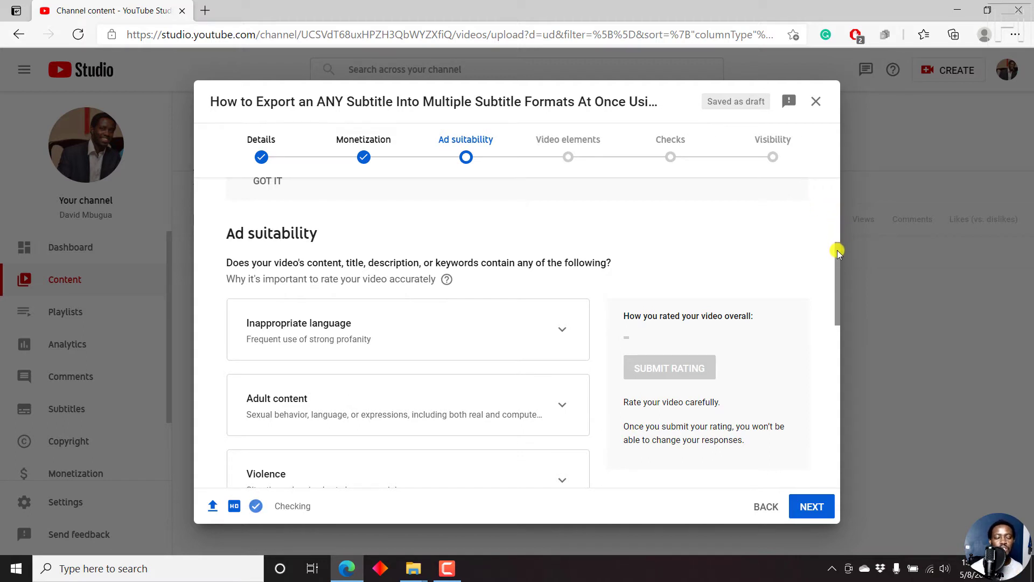
{"action": "left_click_drag", "start_coordinate": [837, 250], "coordinate": [839, 266]}
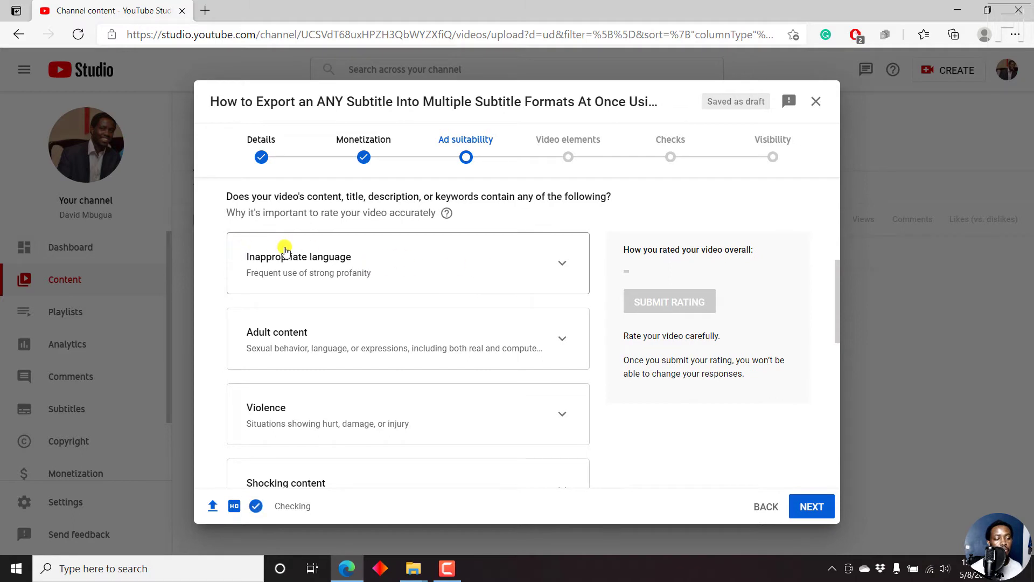
{"action": "left_click", "coordinate": [567, 265]}
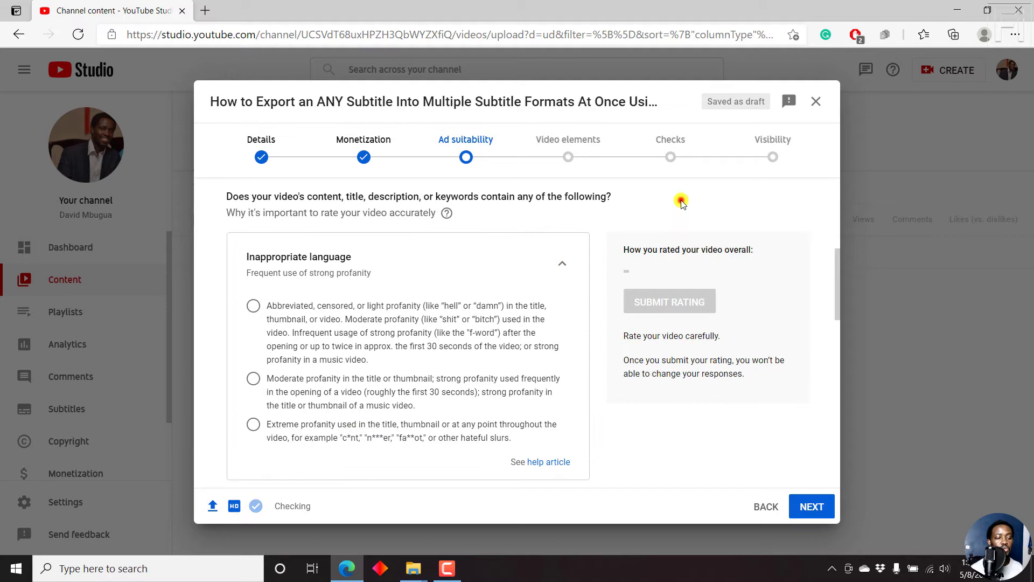
{"action": "left_click_drag", "start_coordinate": [840, 260], "coordinate": [837, 321]}
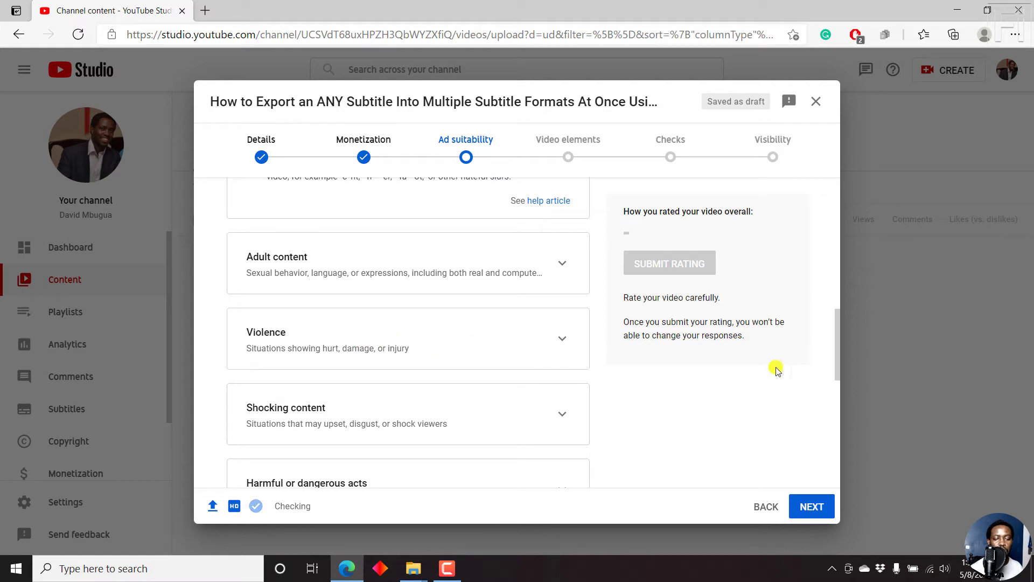
{"action": "left_click_drag", "start_coordinate": [838, 342], "coordinate": [838, 390]}
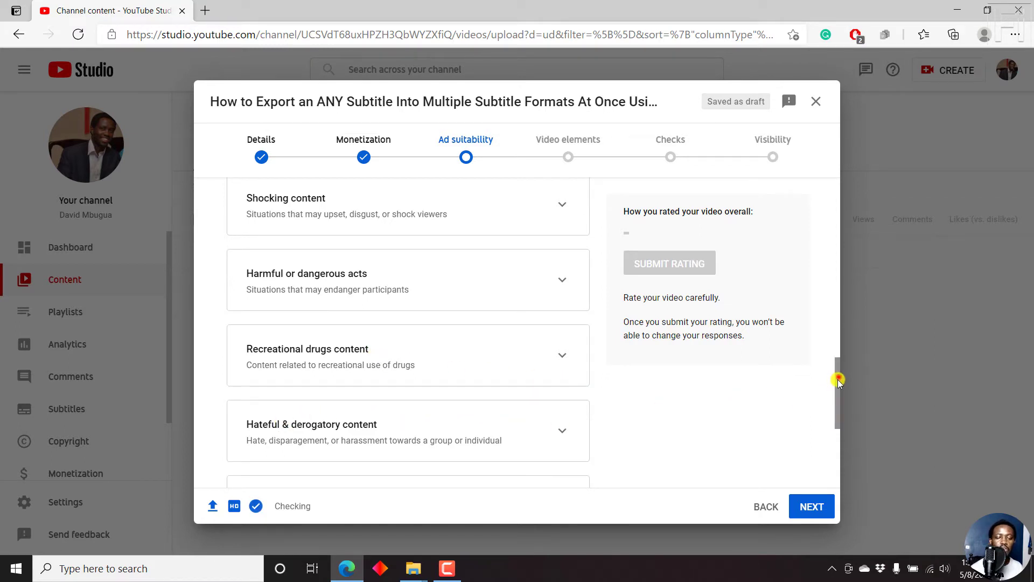
{"action": "left_click_drag", "start_coordinate": [838, 379], "coordinate": [842, 428]}
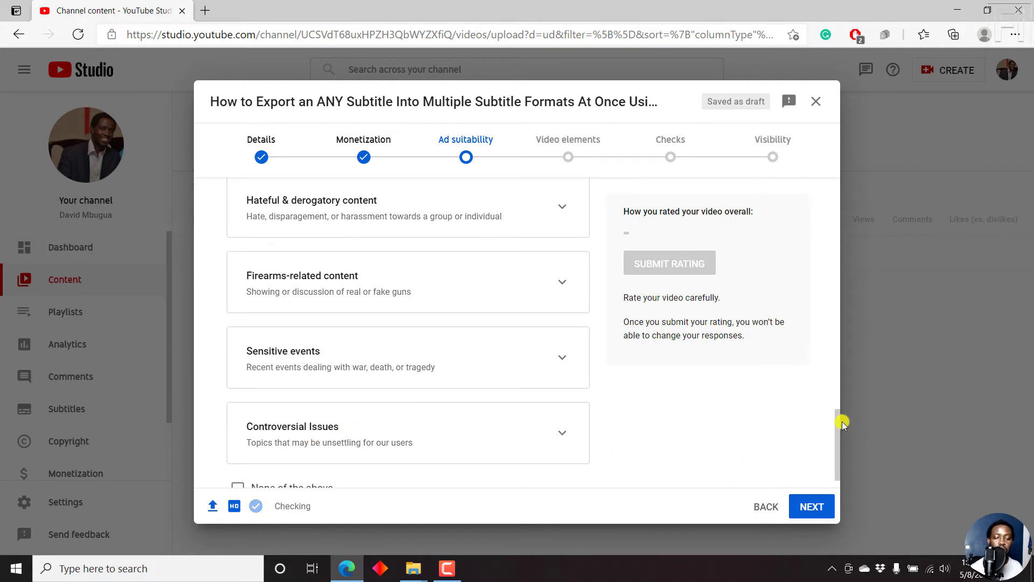
{"action": "left_click_drag", "start_coordinate": [838, 424], "coordinate": [836, 451]}
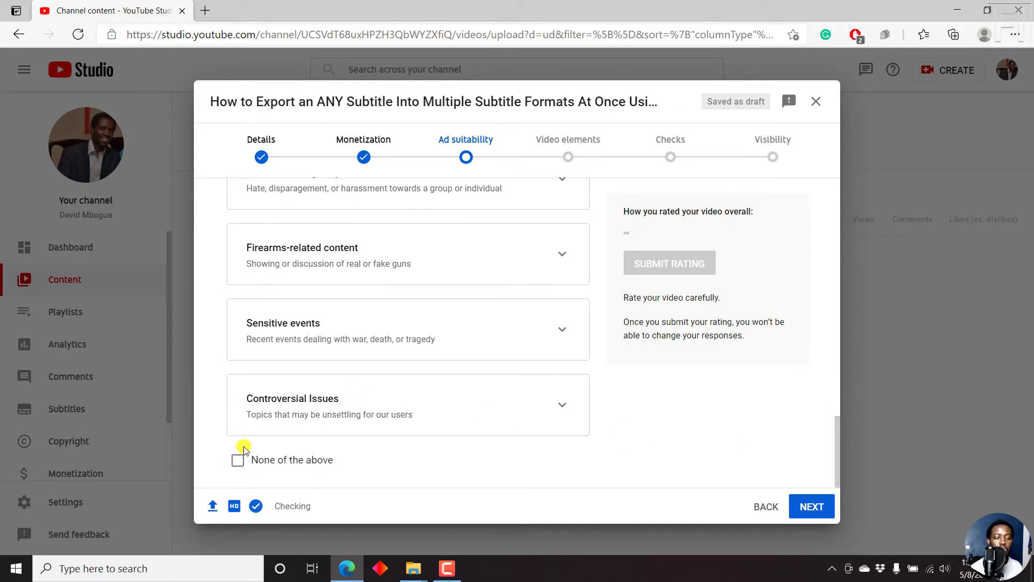
- Tick None of the above for the sensitive-content categories and submit the rating
{"action": "left_click", "coordinate": [238, 461]}
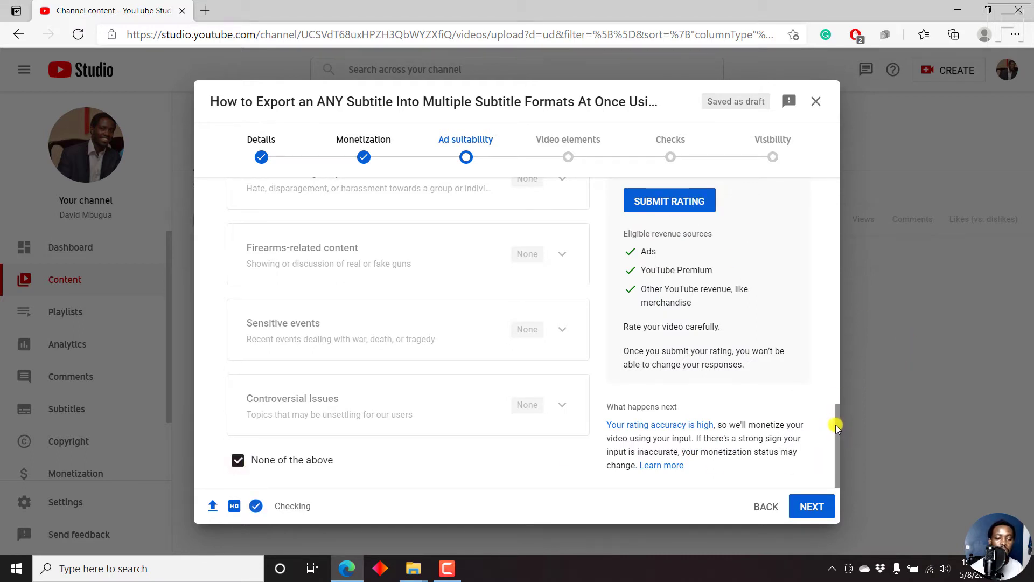
{"action": "left_click_drag", "start_coordinate": [835, 424], "coordinate": [839, 400]}
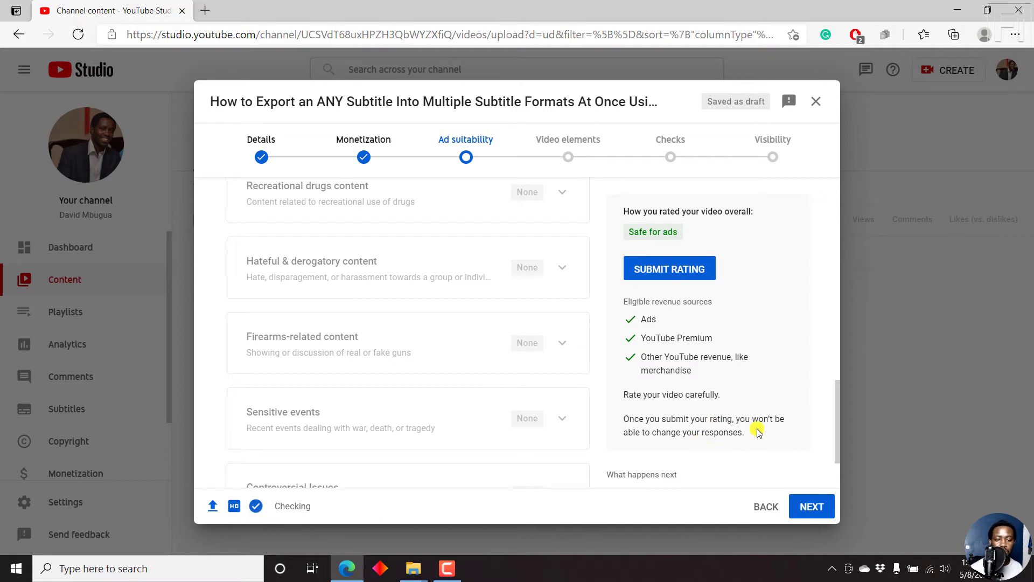
{"action": "left_click_drag", "start_coordinate": [837, 422], "coordinate": [838, 454]}
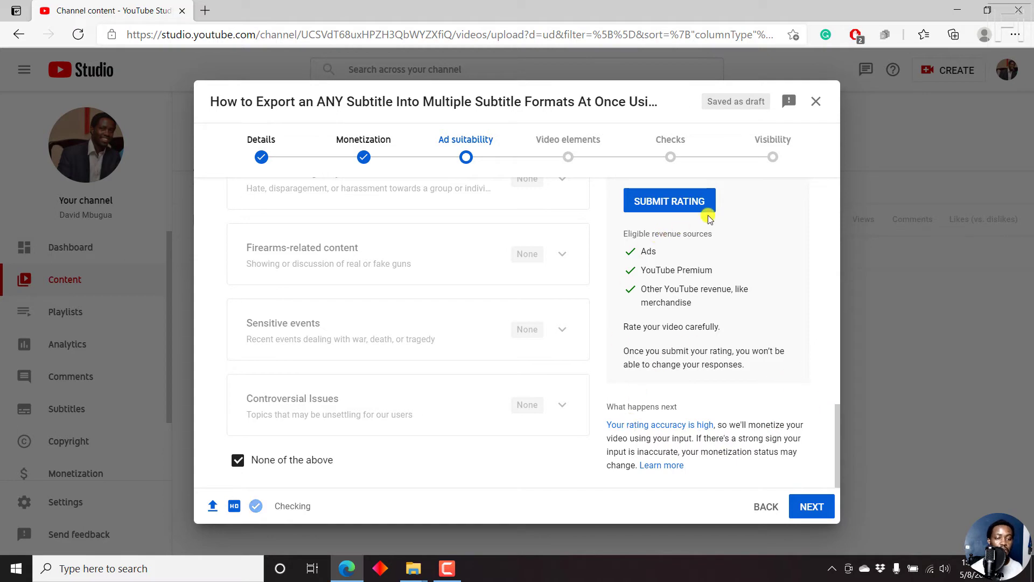
{"action": "left_click", "coordinate": [671, 202]}
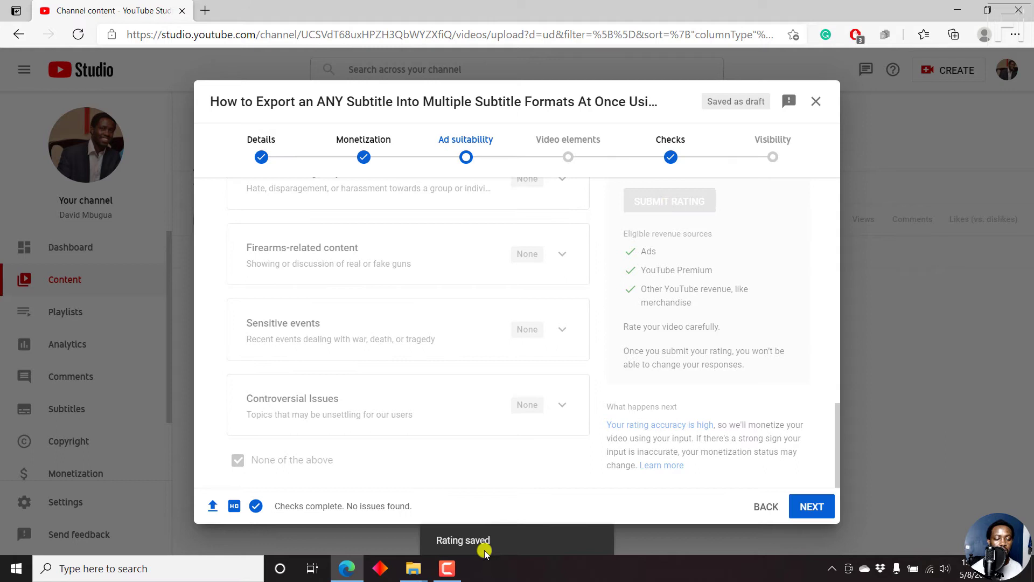
- Advance the upload from ad suitability to the Video elements step
{"action": "left_click", "coordinate": [809, 507]}
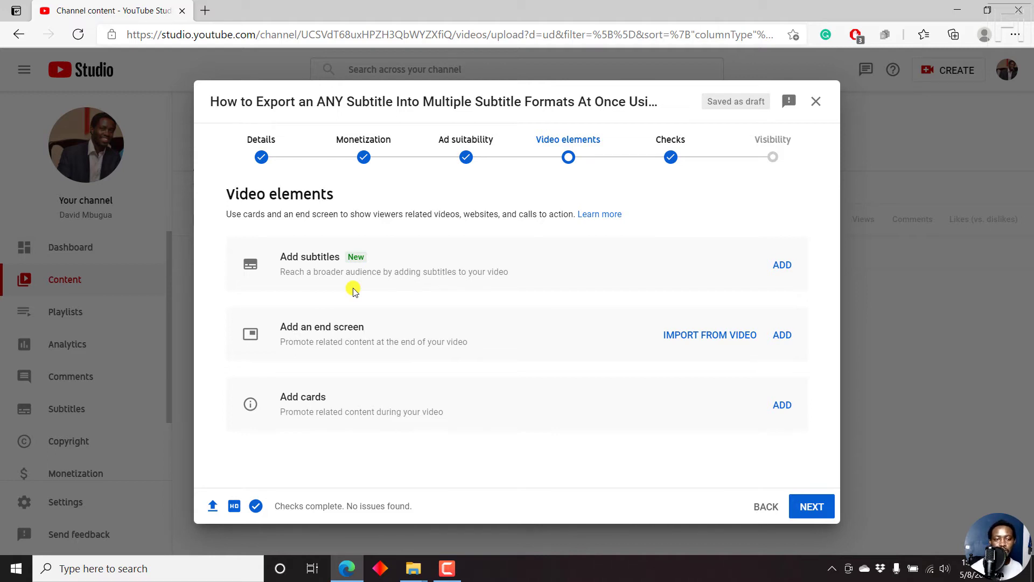
- Start uploading an English subtitle file using the Without timing (.txt only) type
{"action": "left_click", "coordinate": [781, 265]}
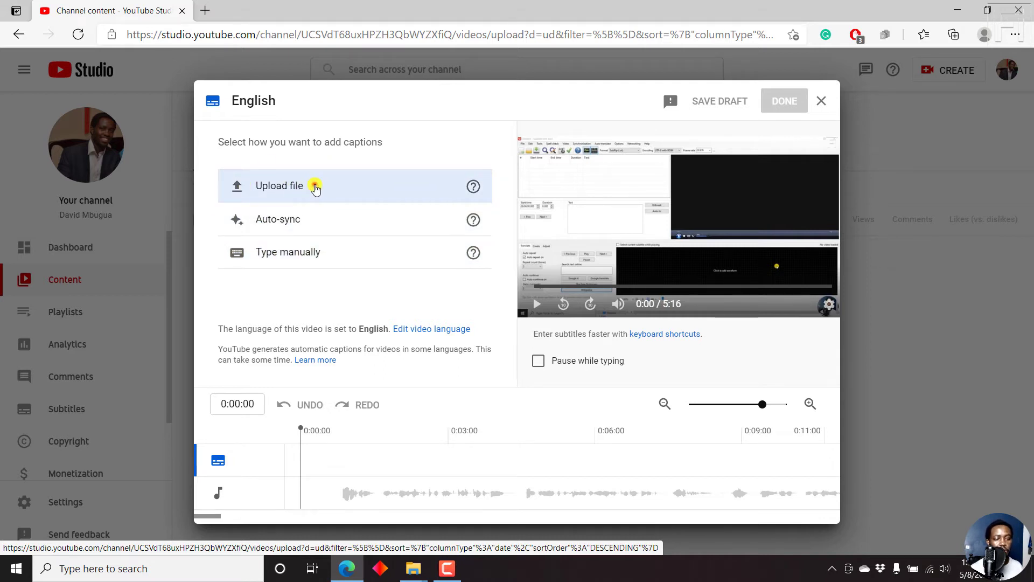
{"action": "left_click", "coordinate": [315, 187]}
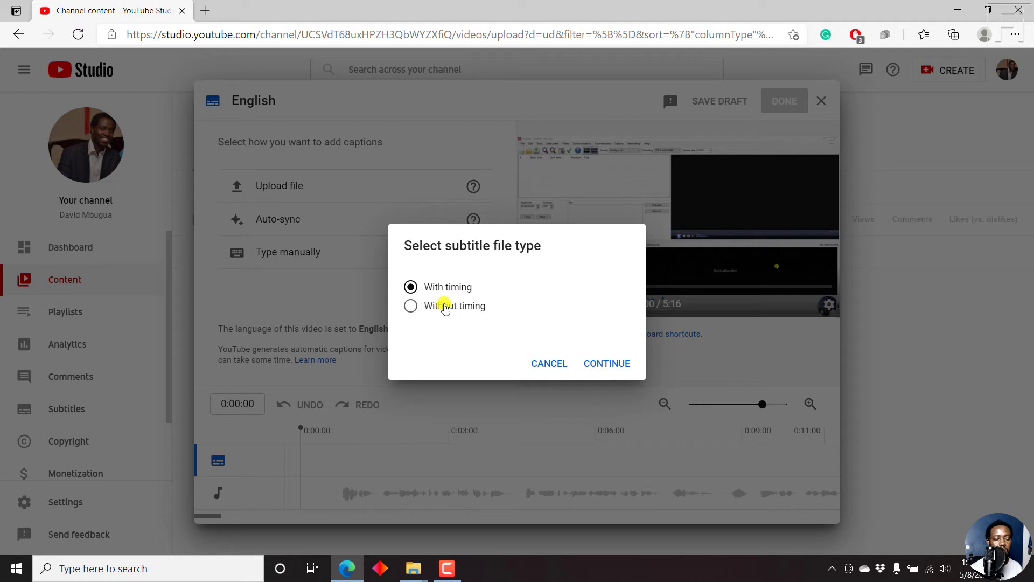
{"action": "left_click", "coordinate": [445, 306]}
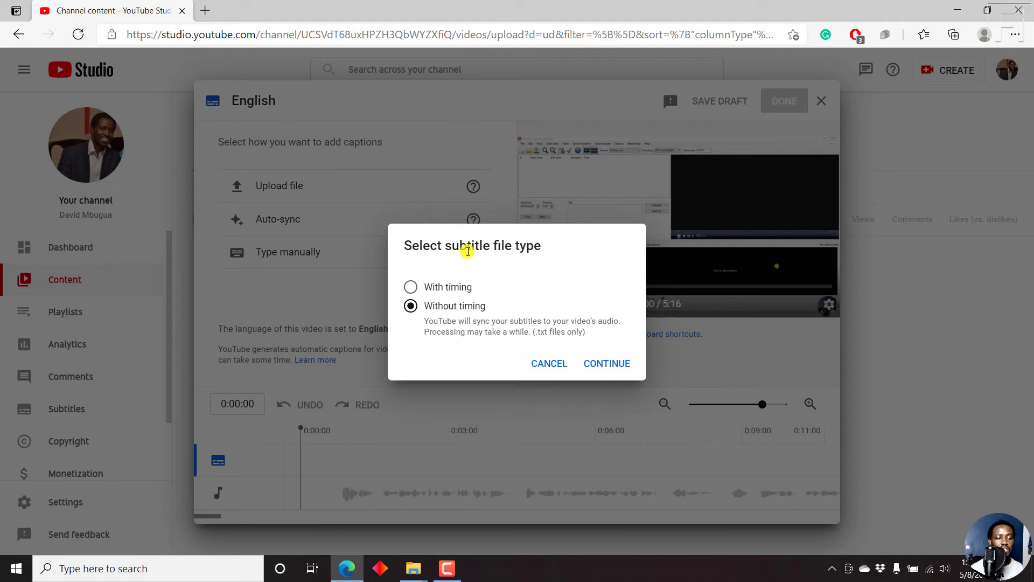
- Load the subtitle-export transcript .txt from Downloads into the English subtitles editor
{"action": "left_click", "coordinate": [613, 368]}
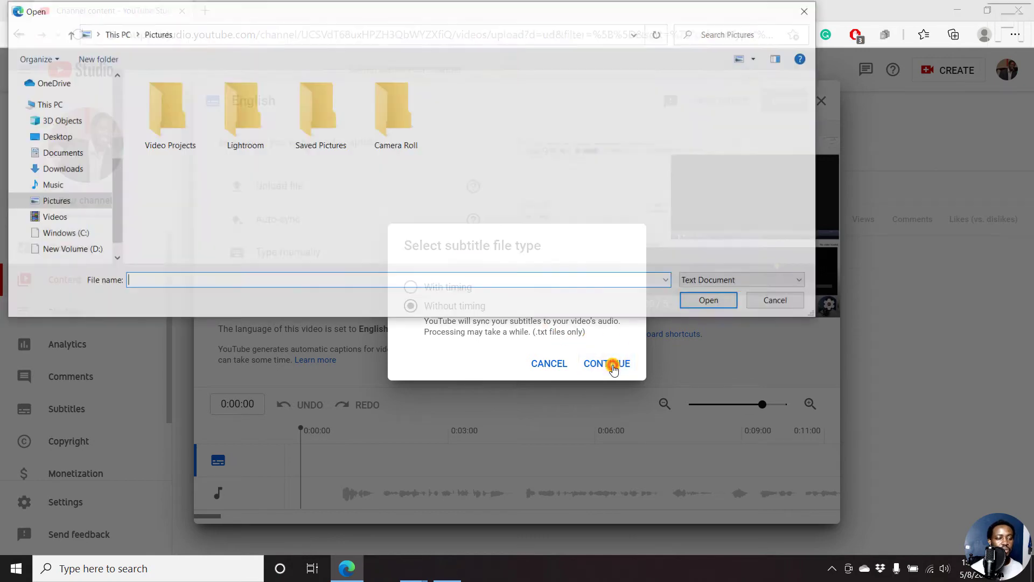
{"action": "left_click", "coordinate": [52, 171]}
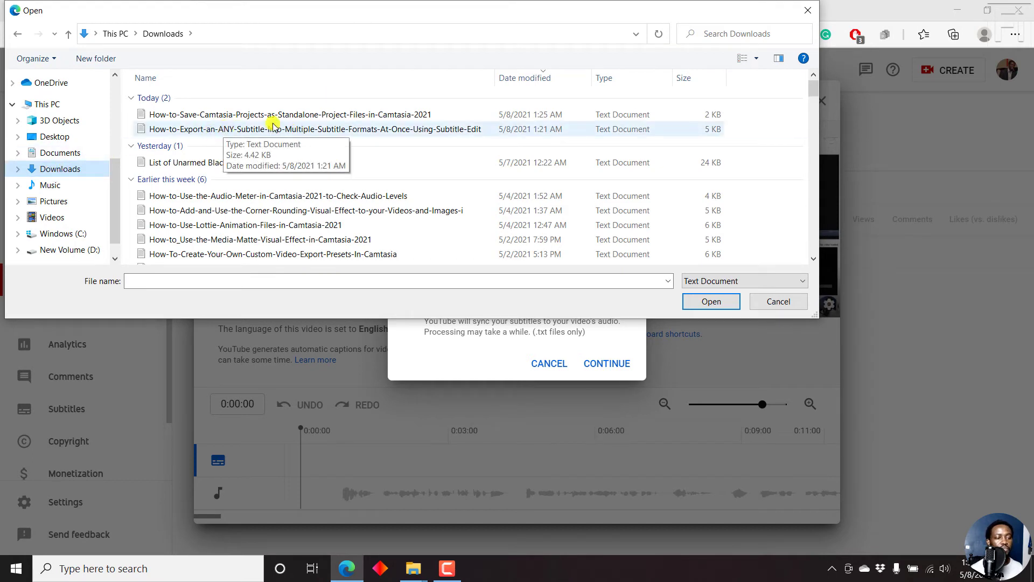
{"action": "left_click", "coordinate": [322, 129]}
{"action": "left_click", "coordinate": [709, 301]}
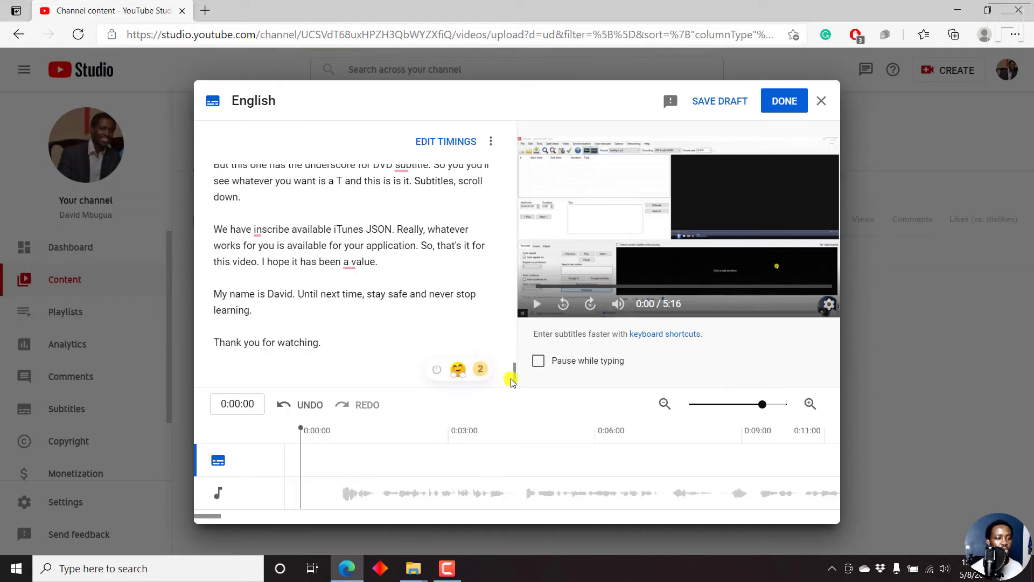
- Save the English subtitles as a draft and finish, so they appear as 'English by you'
{"action": "left_click_drag", "start_coordinate": [512, 381], "coordinate": [513, 167]}
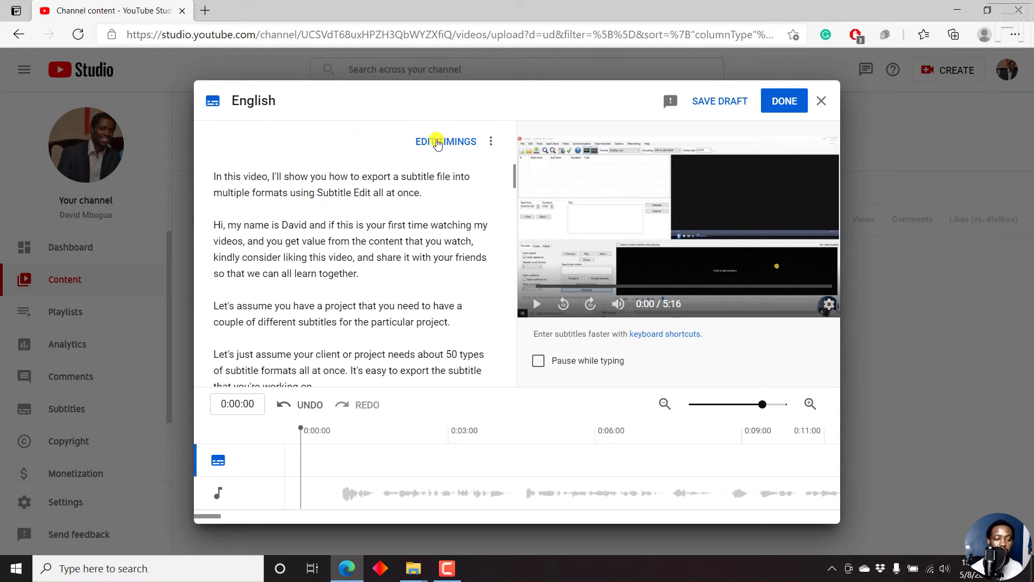
{"action": "left_click", "coordinate": [490, 142]}
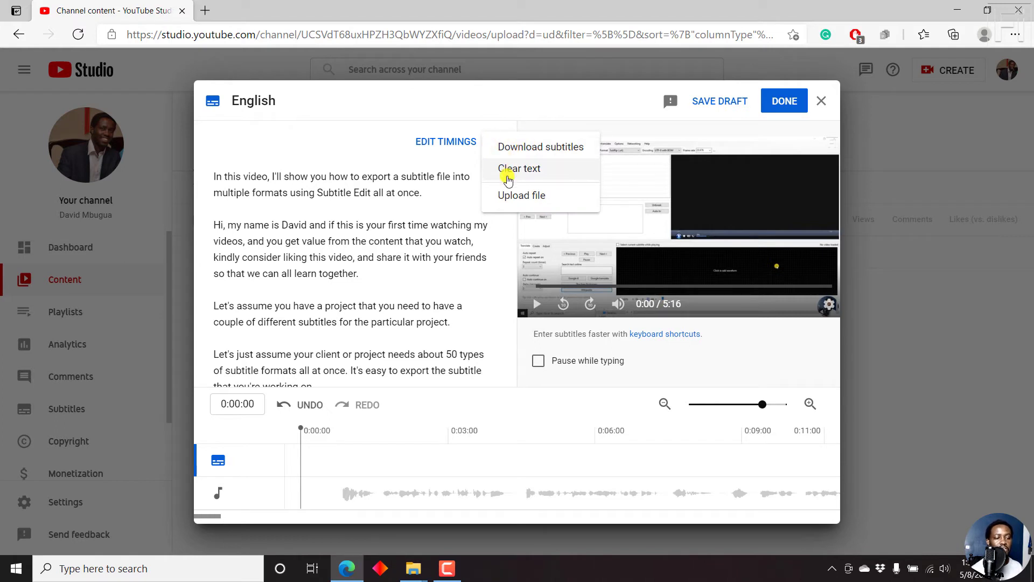
{"action": "left_click", "coordinate": [501, 106]}
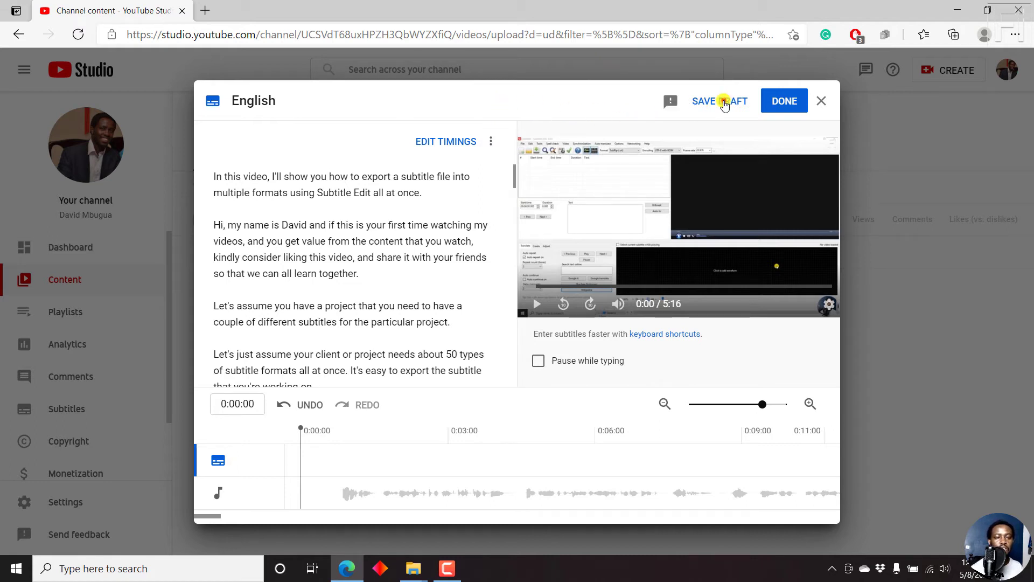
{"action": "left_click", "coordinate": [725, 102]}
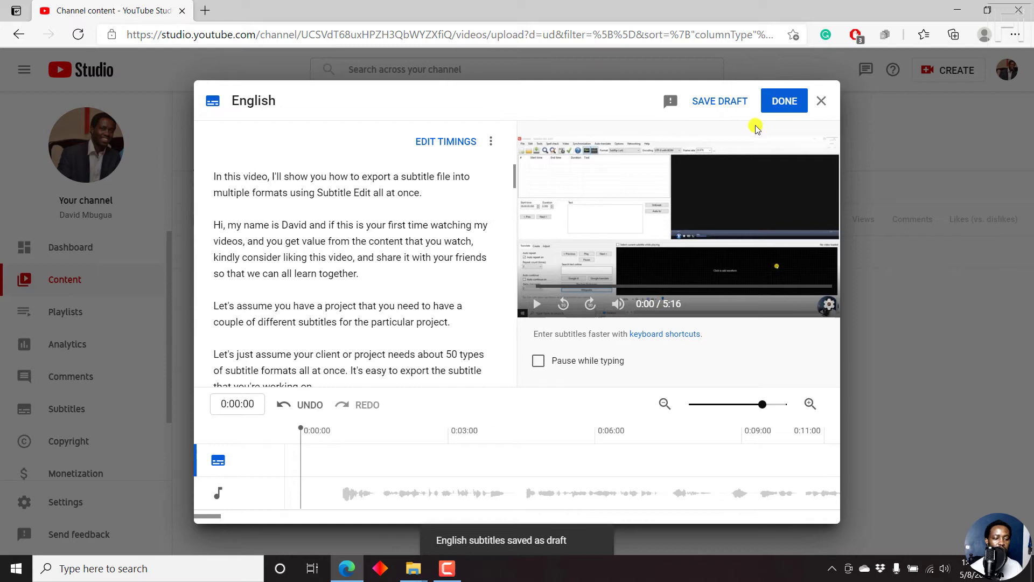
{"action": "left_click", "coordinate": [794, 105]}
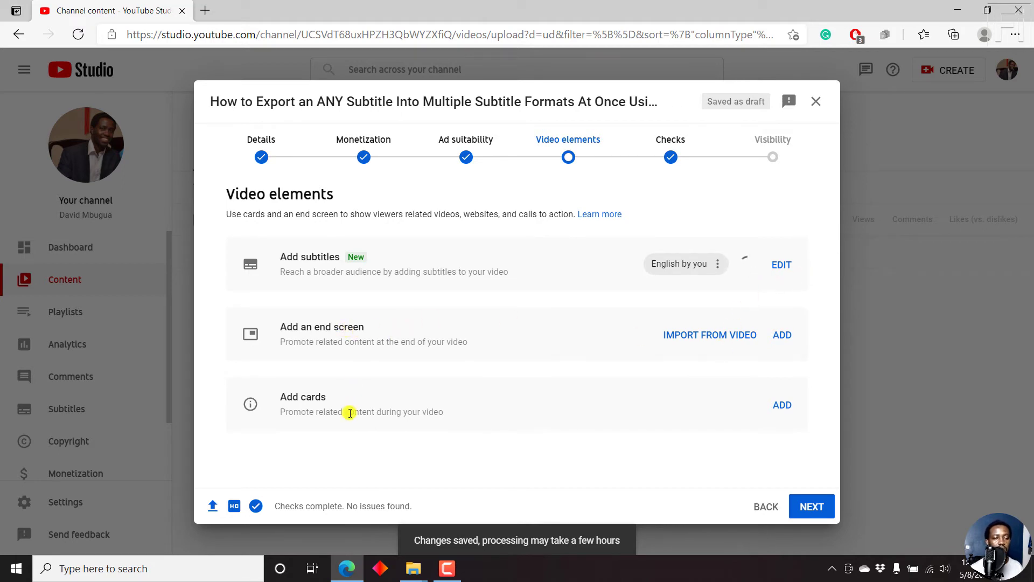
- Open the End Screens editor from the Add an end screen row
{"action": "mouse_move", "coordinate": [745, 266]}
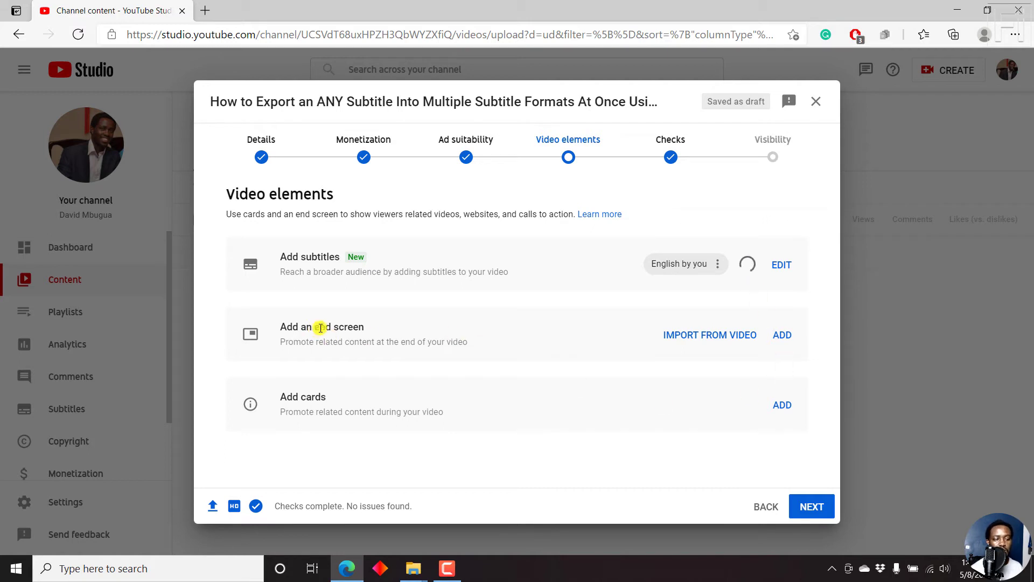
{"action": "left_click", "coordinate": [782, 334]}
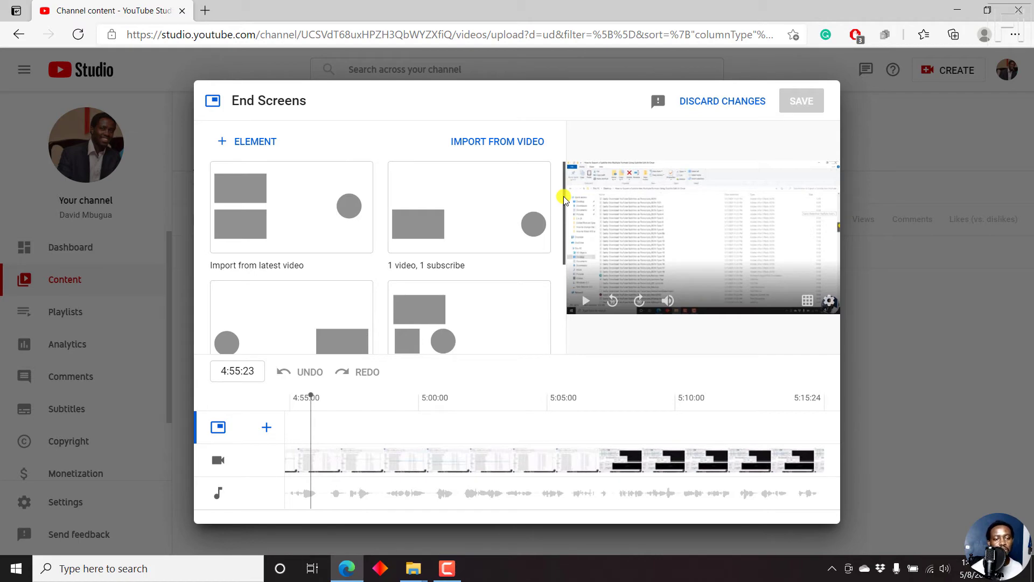
- Apply the 1 video, 1 playlist, 1 subscribe layout, using the Subtitling and Captioning playlist
{"action": "scroll", "coordinate": [564, 200], "scroll_direction": "down", "scroll_amount": 3}
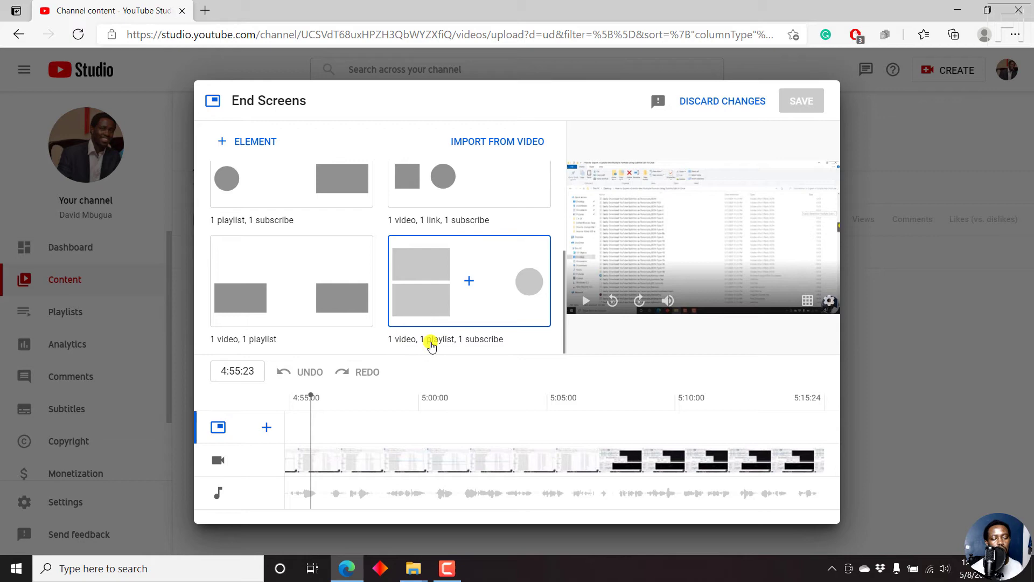
{"action": "left_click", "coordinate": [502, 261]}
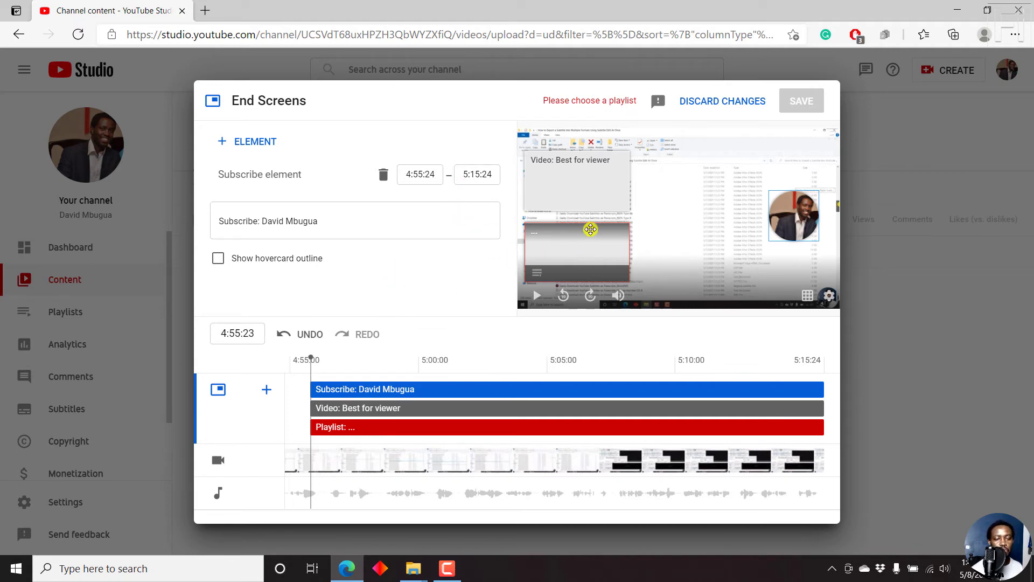
{"action": "left_click", "coordinate": [558, 253]}
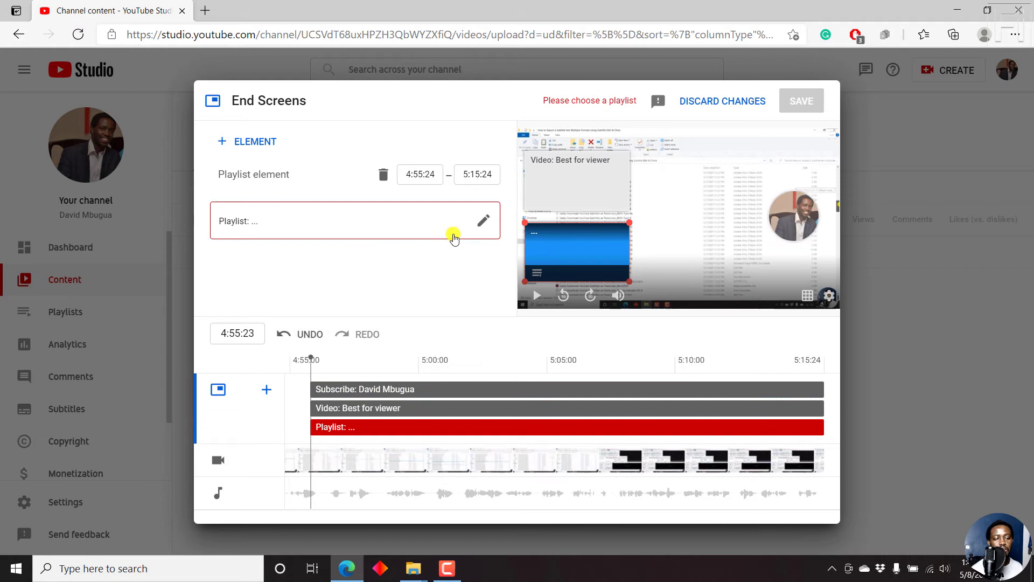
{"action": "left_click", "coordinate": [482, 221]}
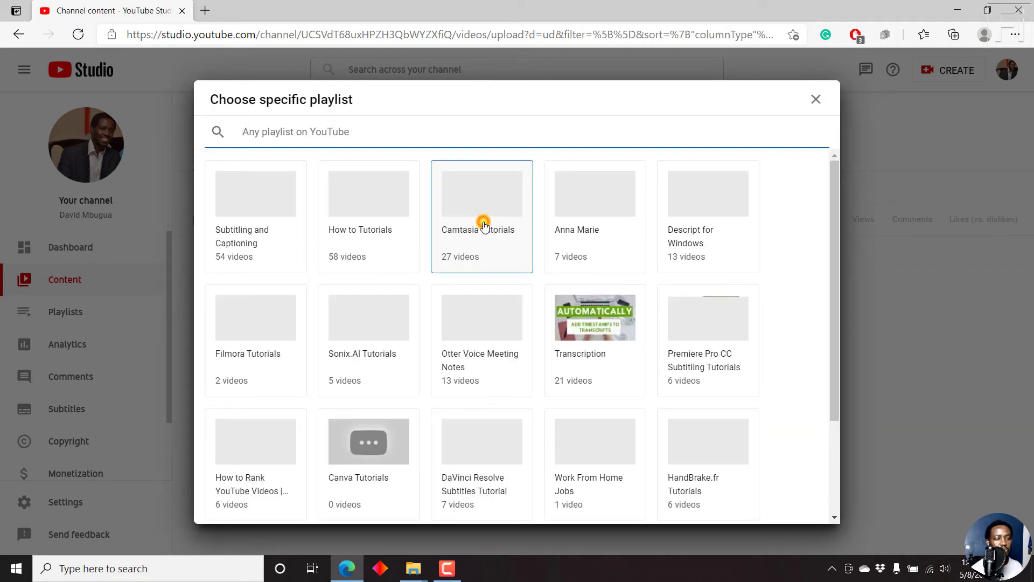
{"action": "left_click", "coordinate": [239, 199]}
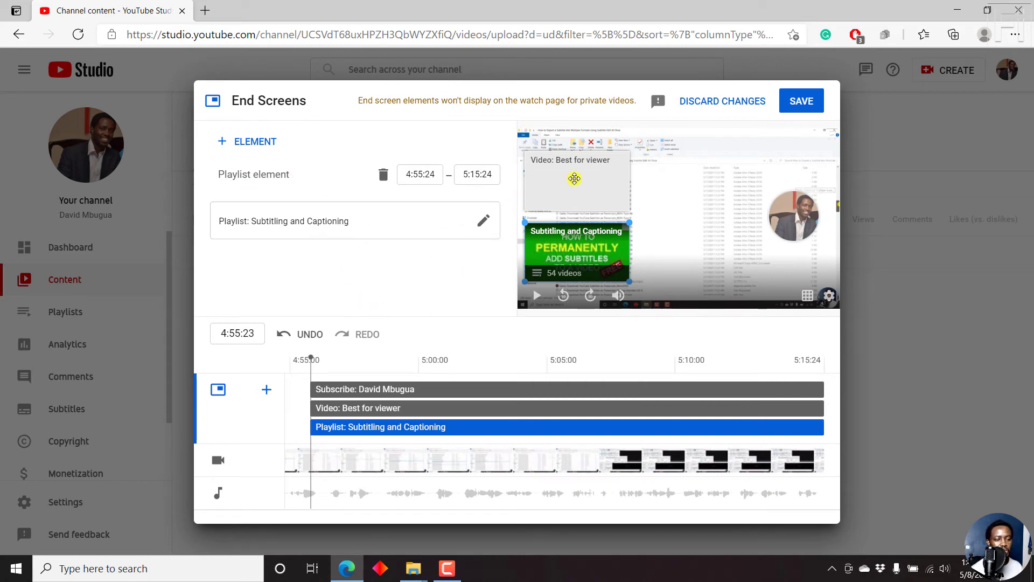
- Point the video element at the .ASS Subtitle File video and save the end screen
{"action": "left_click", "coordinate": [574, 178]}
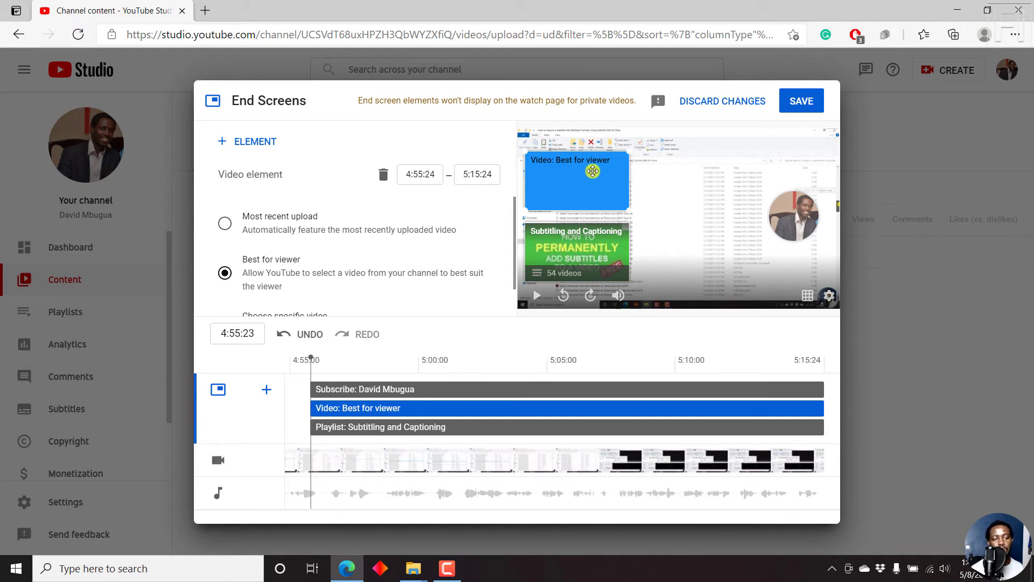
{"action": "left_click_drag", "start_coordinate": [514, 210], "coordinate": [510, 254]}
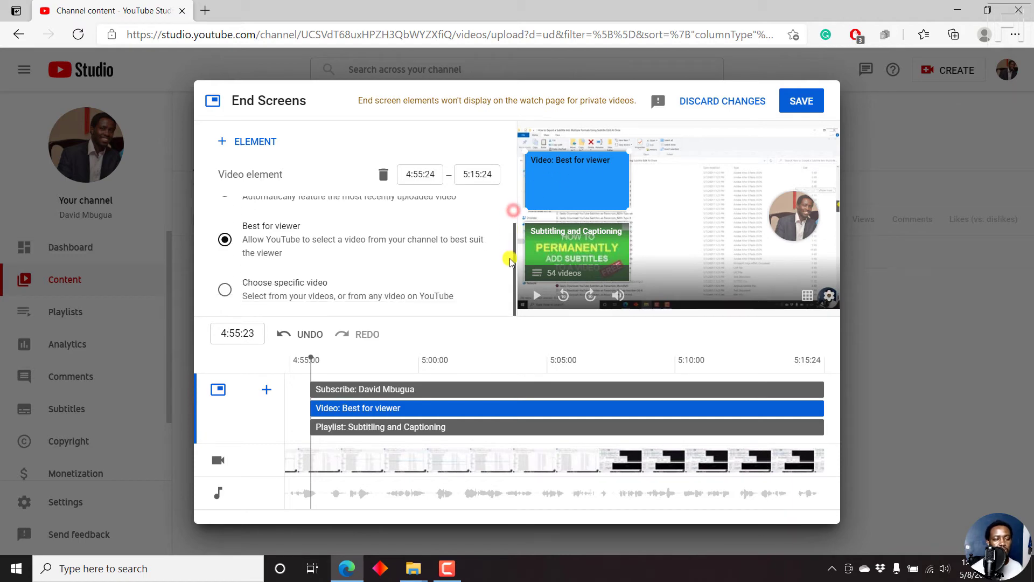
{"action": "left_click", "coordinate": [224, 291]}
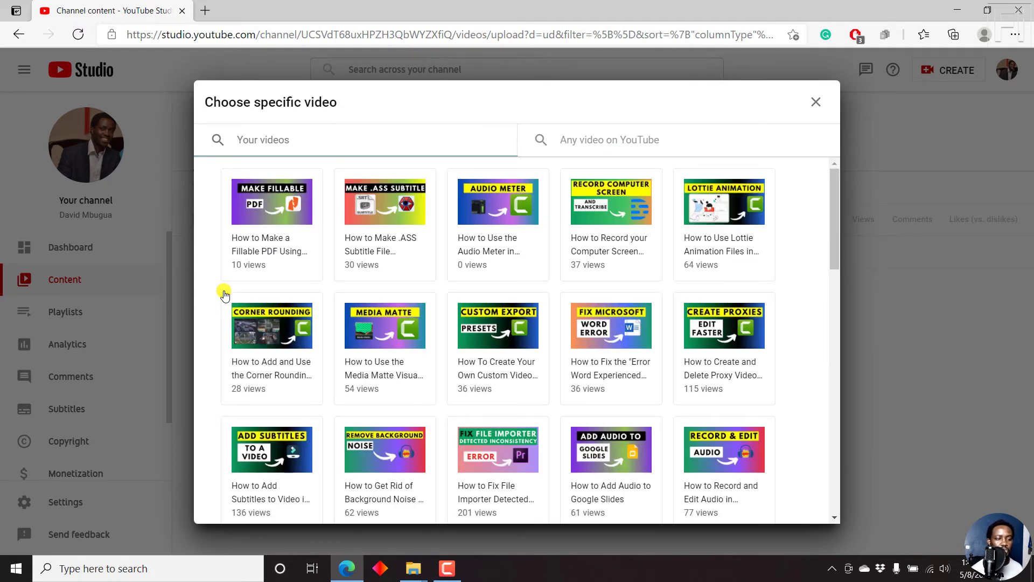
{"action": "left_click", "coordinate": [389, 209]}
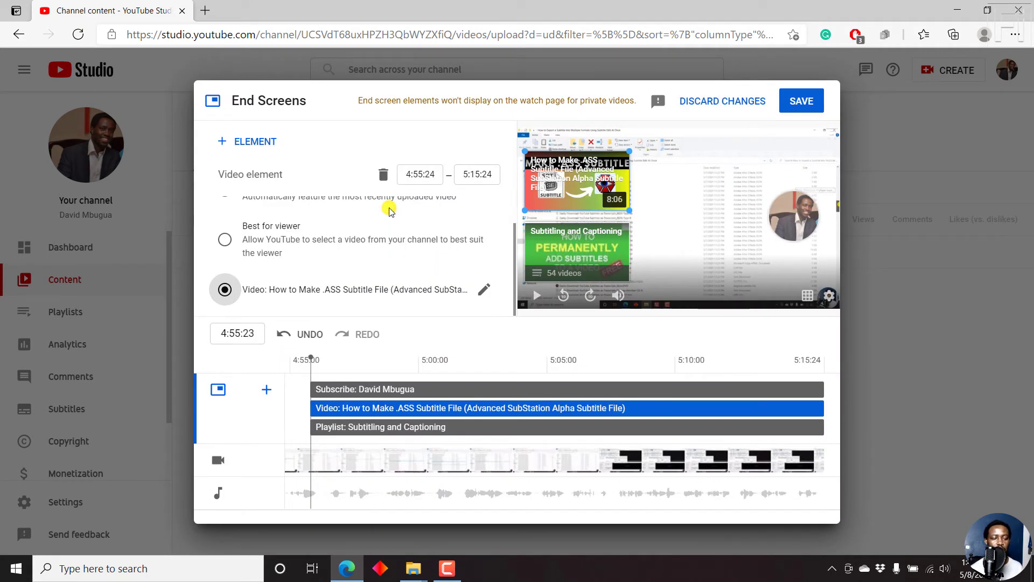
{"action": "left_click", "coordinate": [803, 101]}
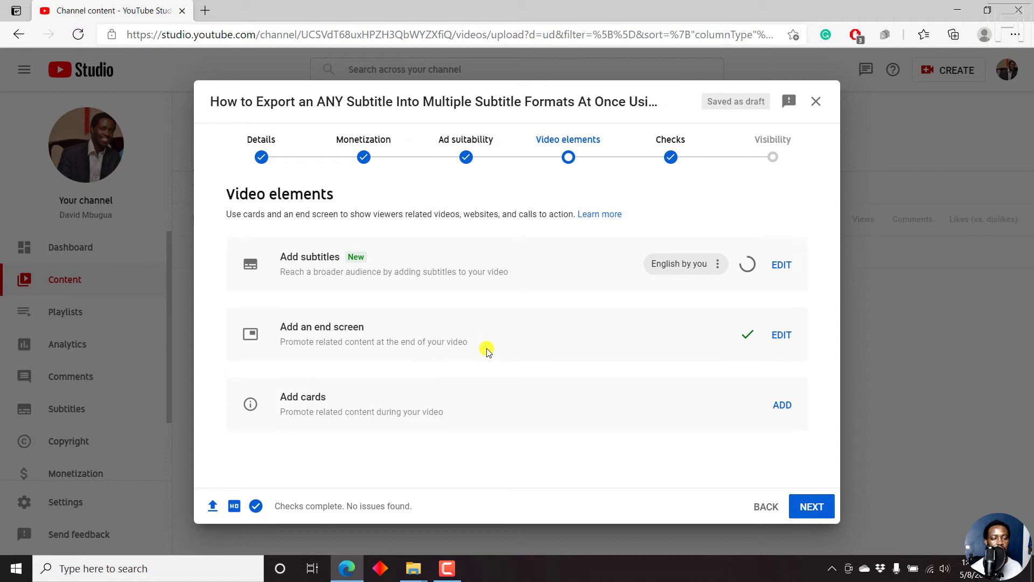
- Add a video card at 0:32:26 linking the Add Subtitles tutorial
{"action": "left_click", "coordinate": [781, 405]}
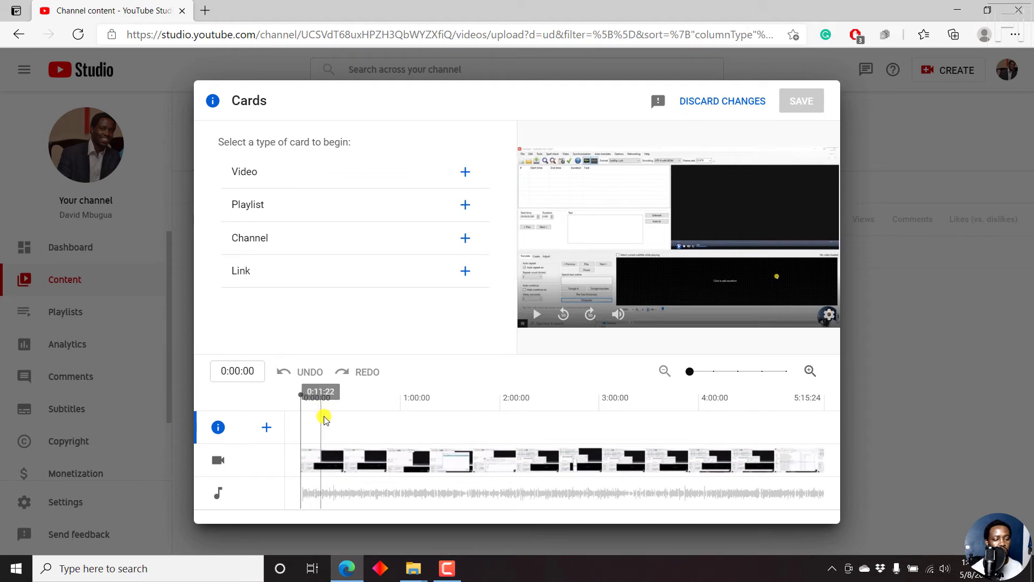
{"action": "left_click", "coordinate": [356, 416]}
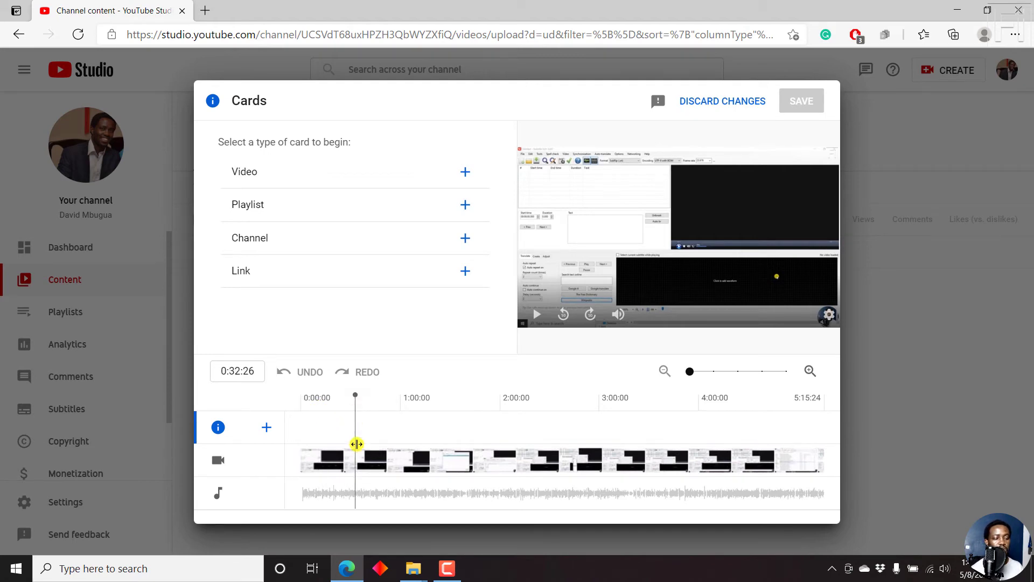
{"action": "left_click", "coordinate": [289, 170]}
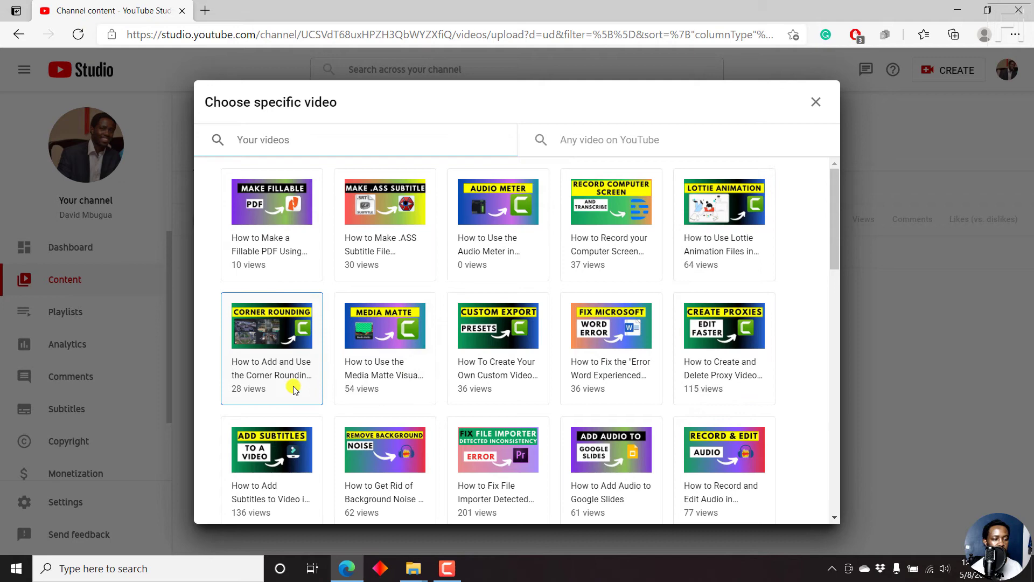
{"action": "left_click", "coordinate": [272, 457]}
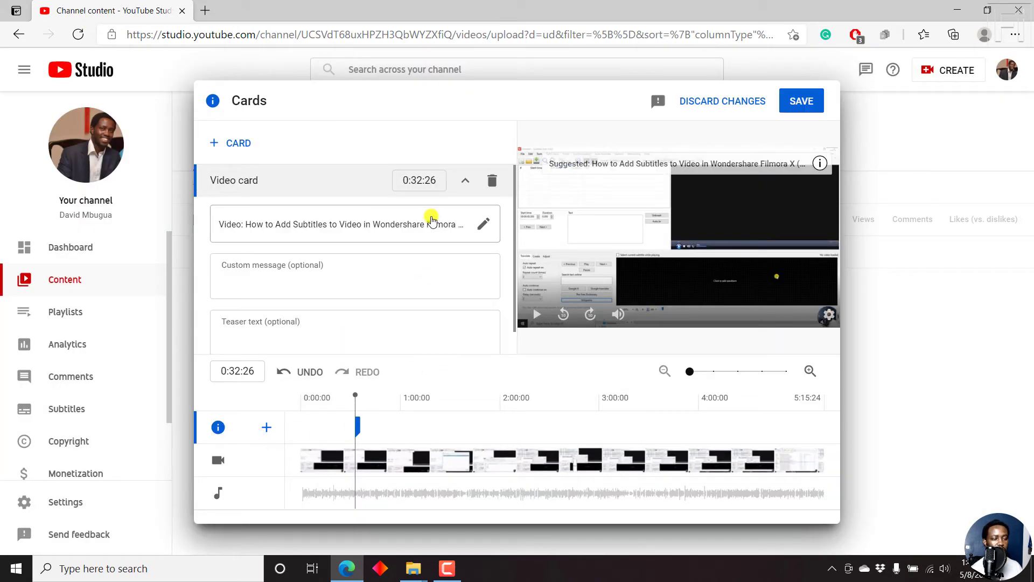
- Add a second video card at 2:01:26 linking the Burn in Captions video
{"action": "left_click", "coordinate": [503, 420]}
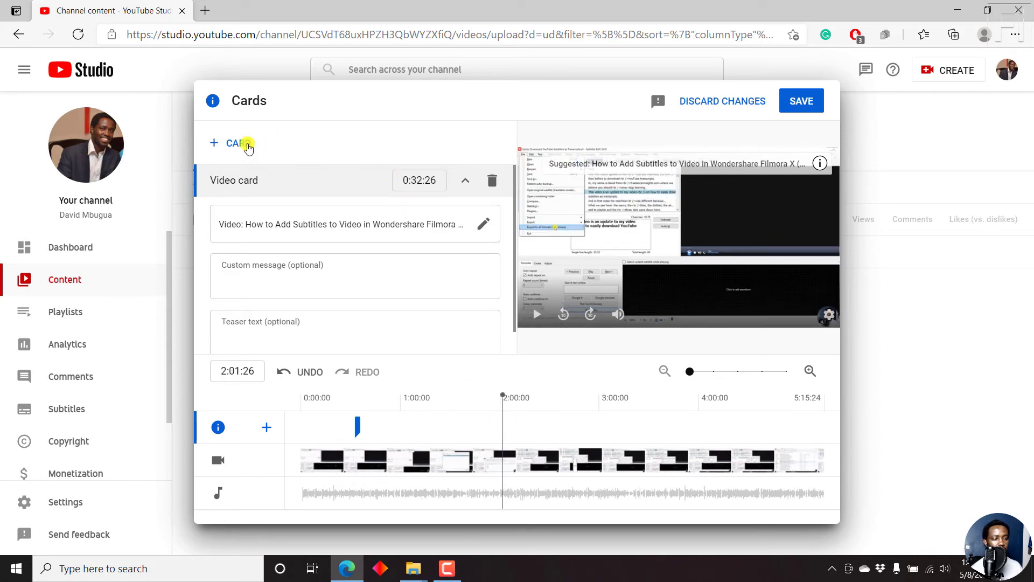
{"action": "left_click", "coordinate": [247, 143]}
{"action": "left_click", "coordinate": [236, 145]}
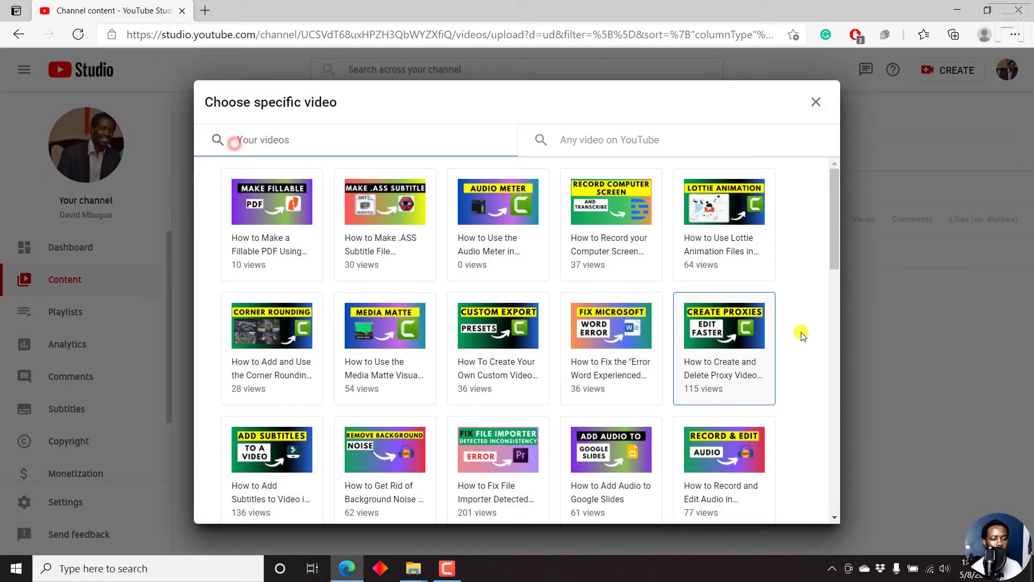
{"action": "left_click_drag", "start_coordinate": [834, 231], "coordinate": [833, 310]}
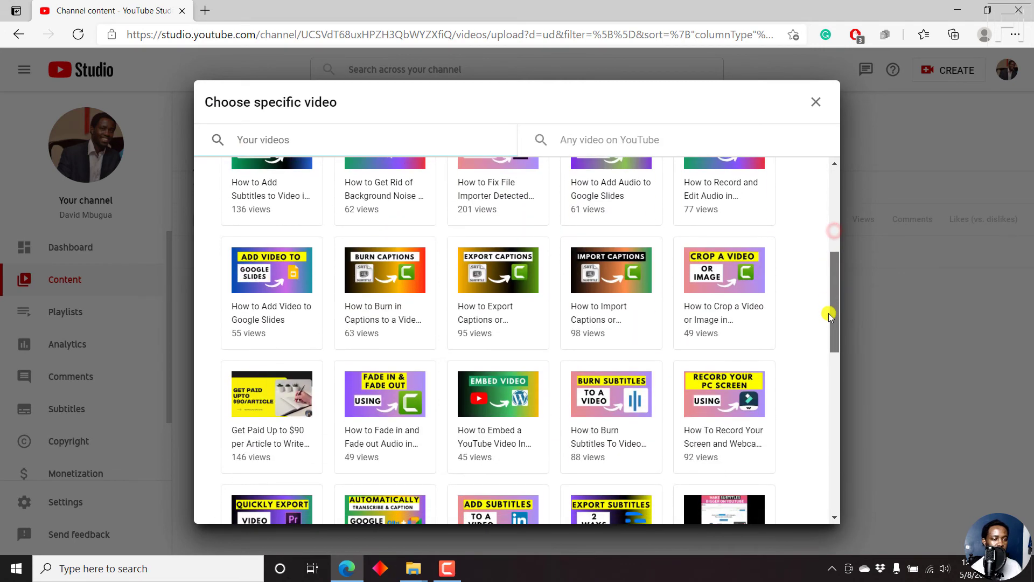
{"action": "left_click", "coordinate": [373, 279]}
- Add a third video card at 3:41:14 linking How To Create an SRT File
{"action": "left_click", "coordinate": [668, 422]}
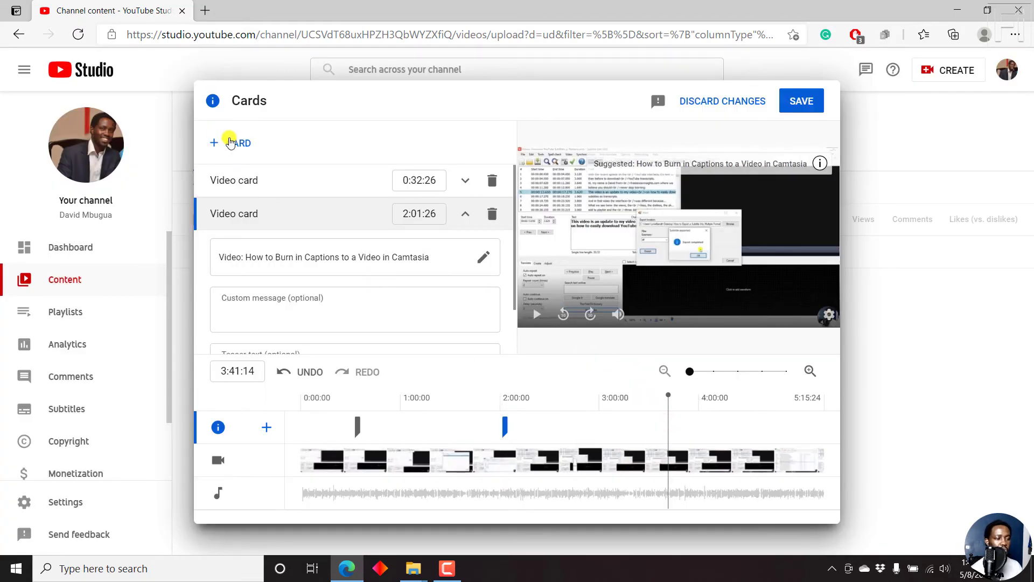
{"action": "left_click", "coordinate": [232, 142]}
{"action": "left_click", "coordinate": [232, 141]}
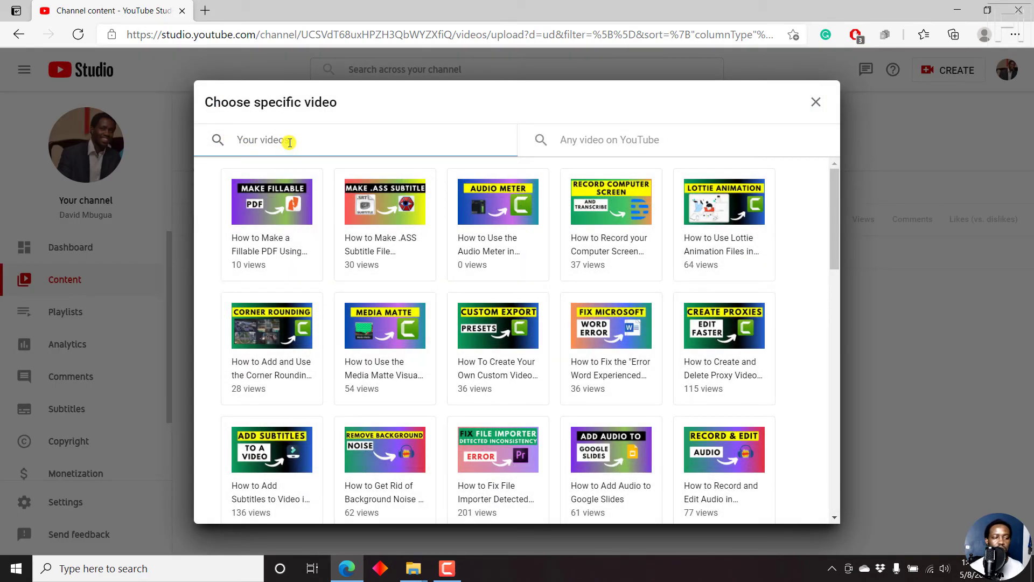
{"action": "type", "text": "srt"}
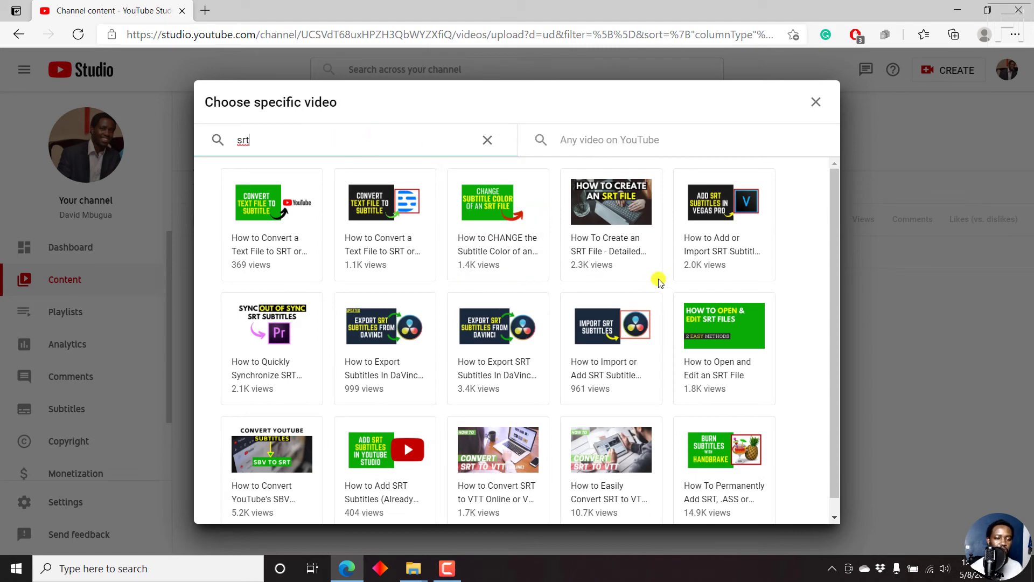
{"action": "left_click", "coordinate": [617, 211]}
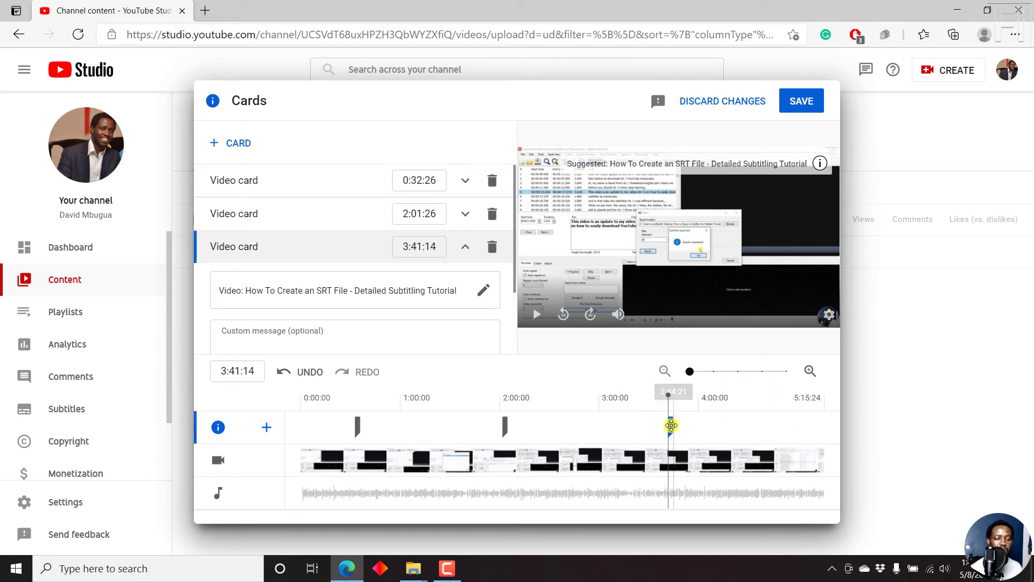
- Shift the SRT card to about 4:00 and the second card to about 2:20, then save
{"action": "left_click_drag", "start_coordinate": [671, 426], "coordinate": [702, 427]}
{"action": "left_click_drag", "start_coordinate": [504, 426], "coordinate": [536, 422]}
{"action": "left_click_drag", "start_coordinate": [357, 423], "coordinate": [365, 422]}
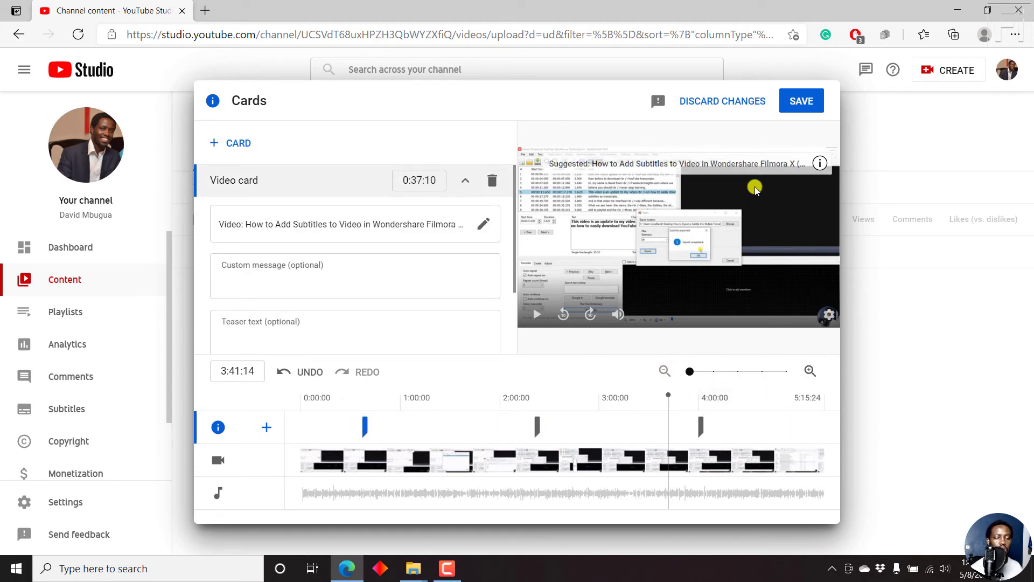
{"action": "left_click", "coordinate": [802, 103]}
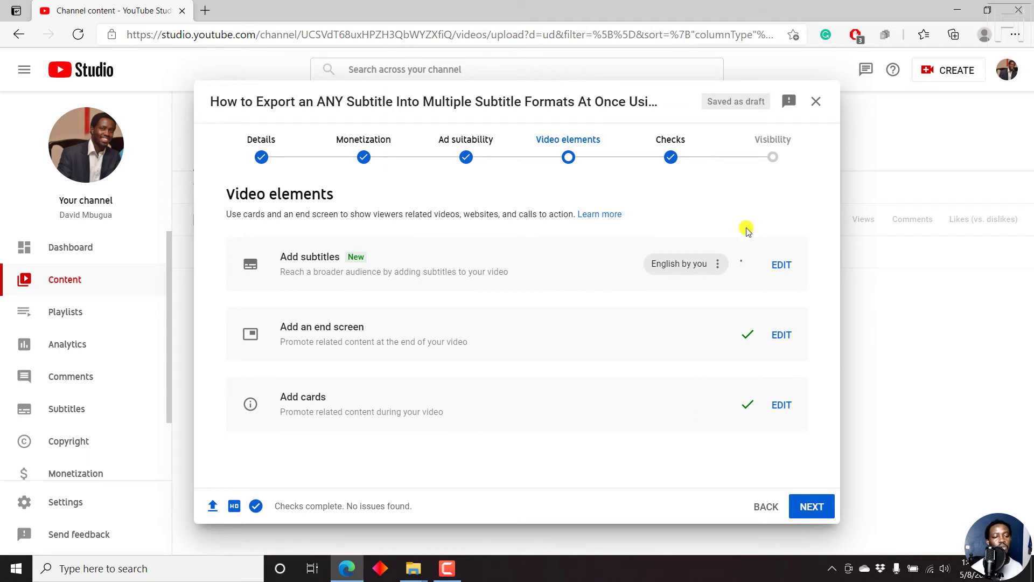
- Continue to the Checks step, which shows no copyright issues and the video suitable for ads
{"action": "mouse_move", "coordinate": [748, 269]}
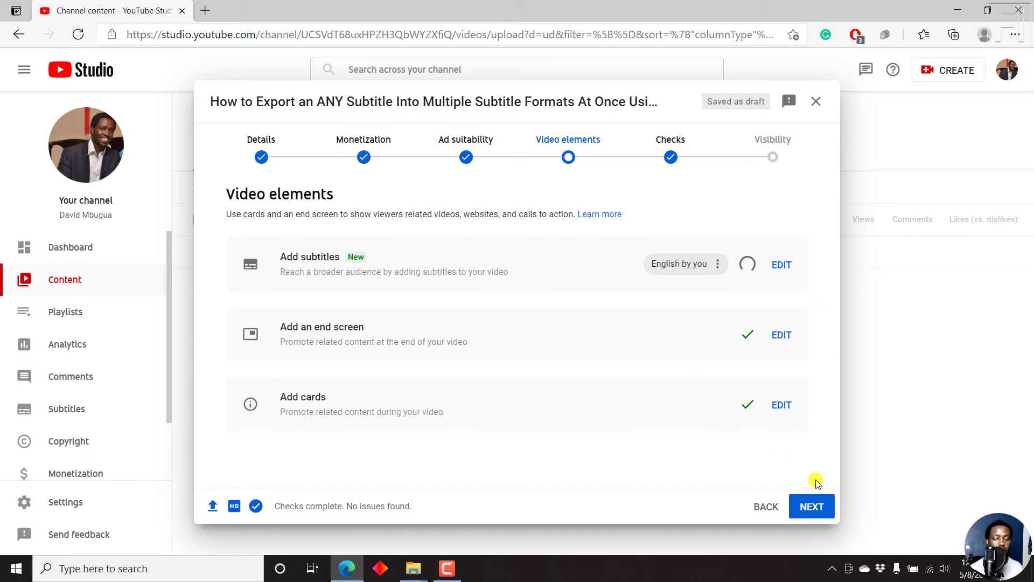
{"action": "left_click", "coordinate": [808, 507]}
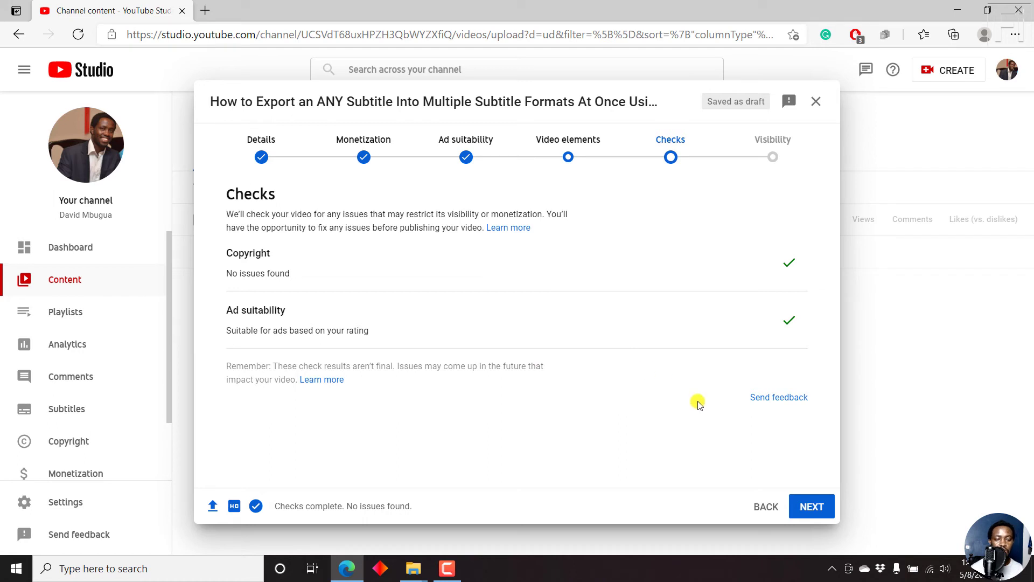
- Continue to the Visibility step, where the video is set to Unlisted
{"action": "left_click", "coordinate": [812, 507]}
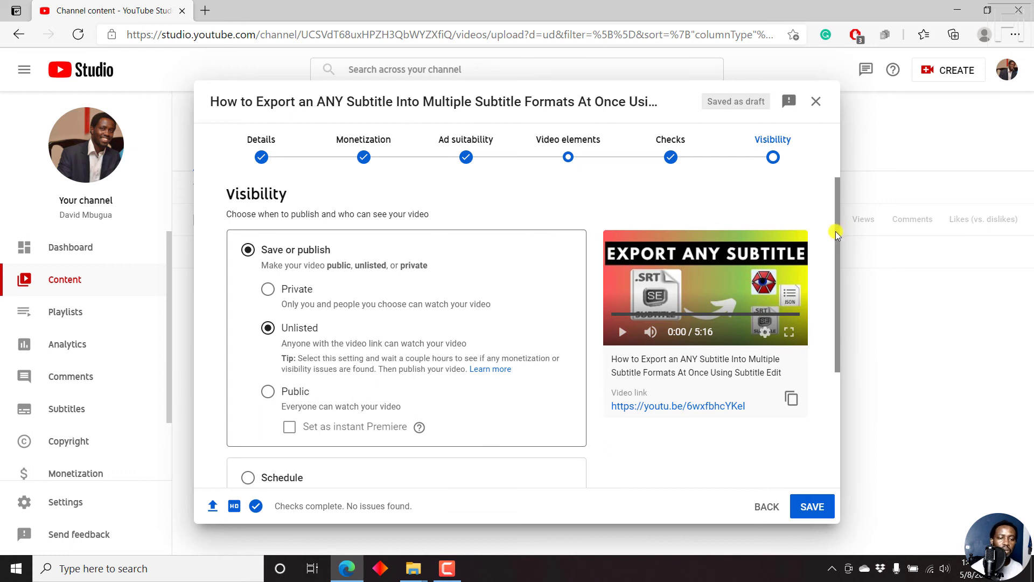
{"action": "left_click_drag", "start_coordinate": [835, 230], "coordinate": [841, 343]}
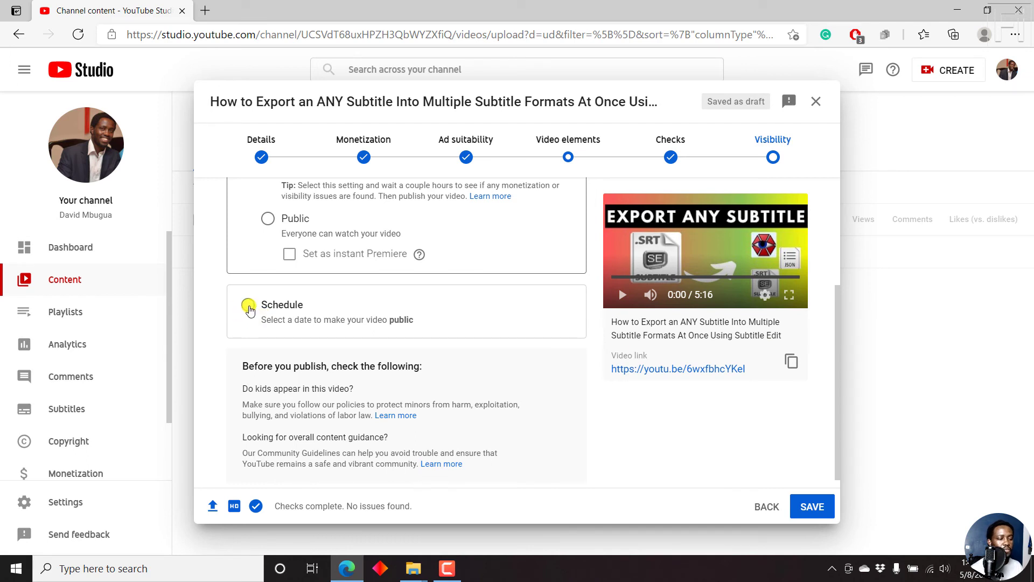
- Schedule the video to go public on May 9, 2021 at 12:00 AM
{"action": "left_click", "coordinate": [248, 307]}
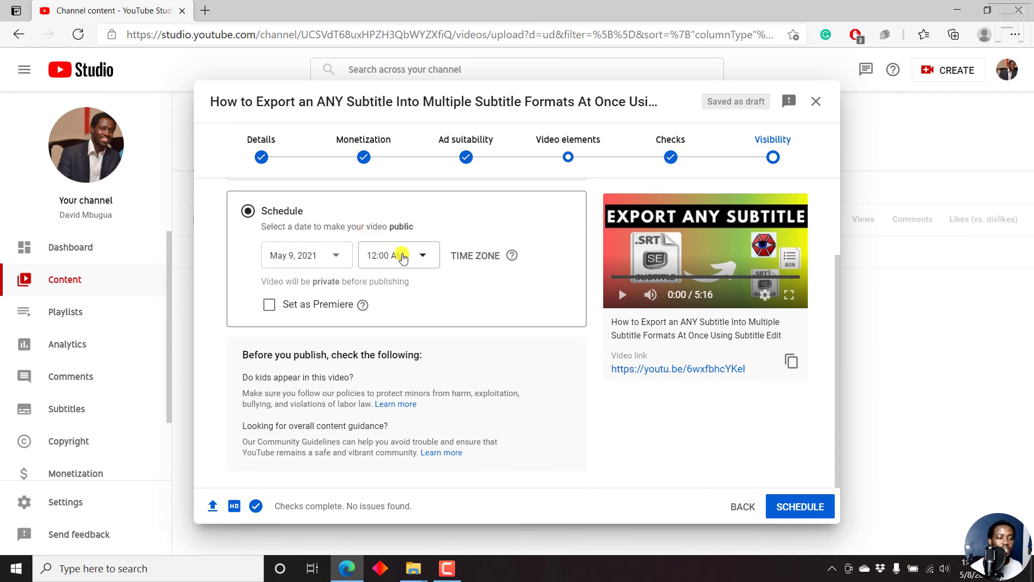
{"action": "mouse_move", "coordinate": [515, 259]}
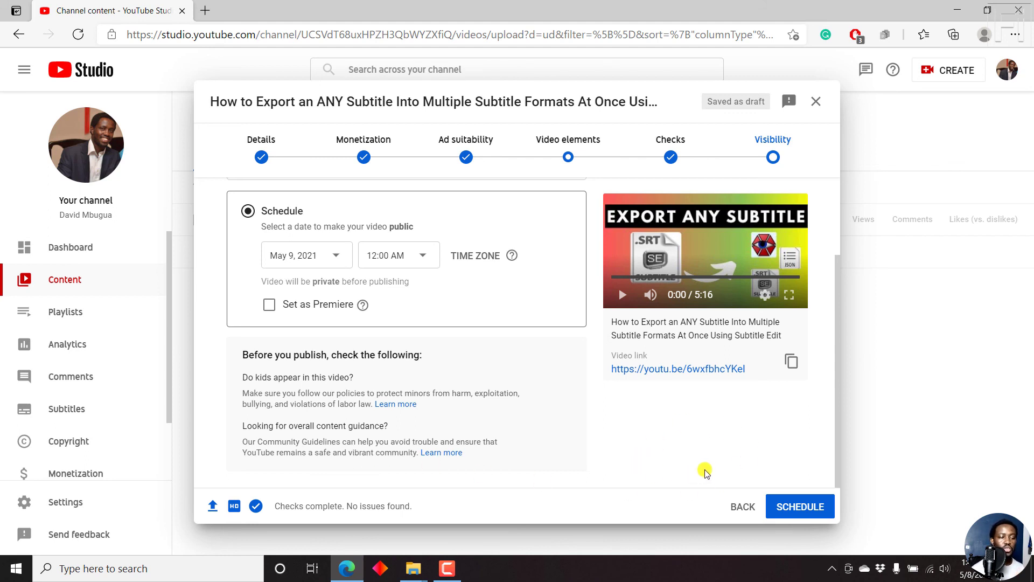
- Cancel the schedule and switch Visibility back to Save or publish, keeping it Unlisted
{"action": "left_click_drag", "start_coordinate": [836, 325], "coordinate": [841, 224]}
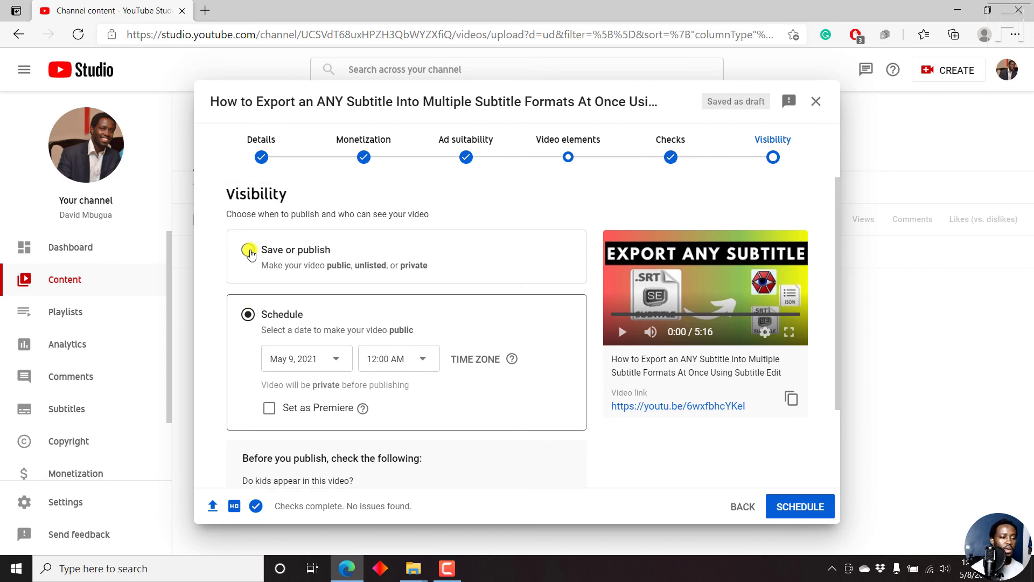
{"action": "left_click", "coordinate": [249, 250]}
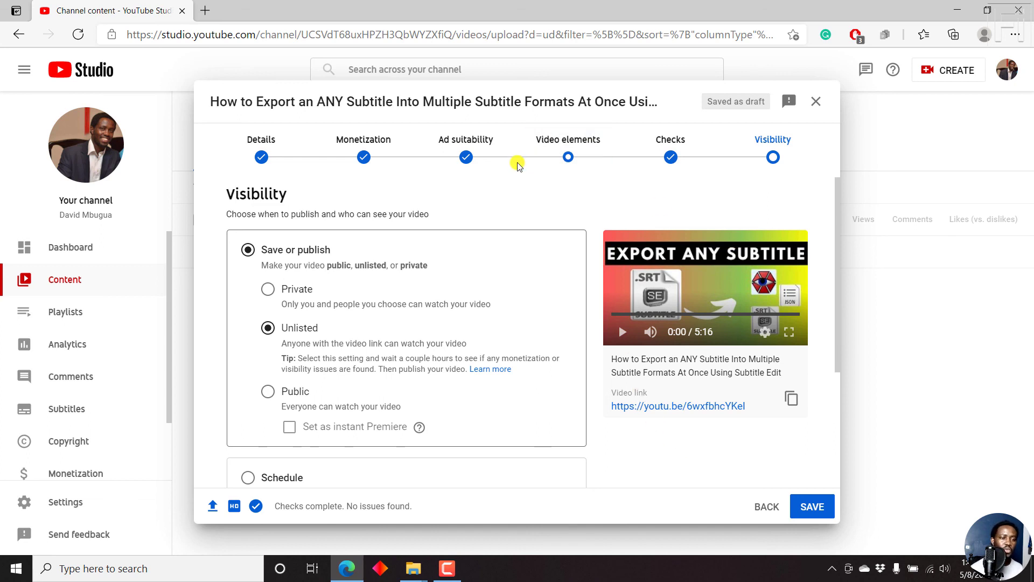
{"action": "left_click", "coordinate": [567, 142]}
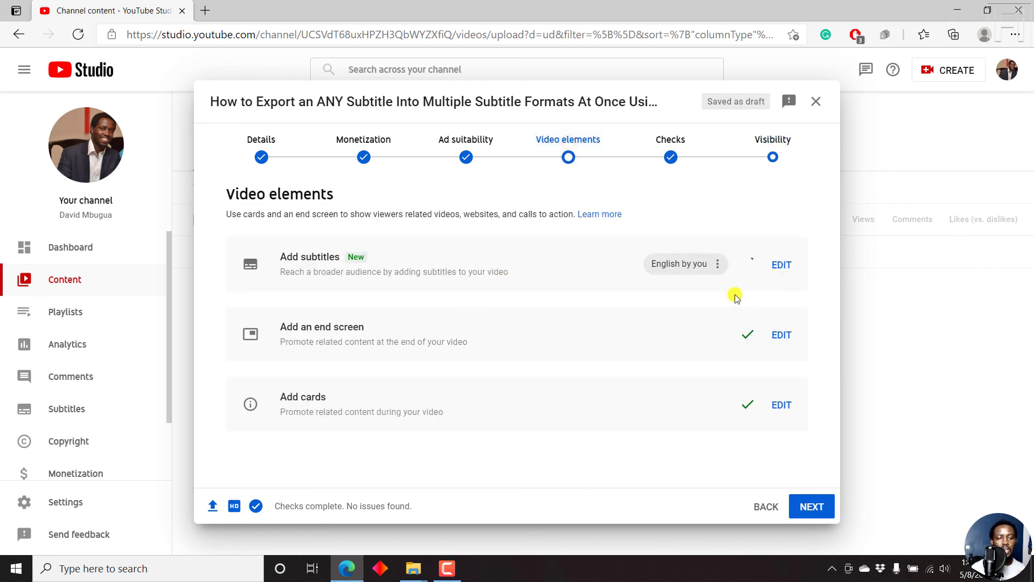
{"action": "mouse_move", "coordinate": [750, 265]}
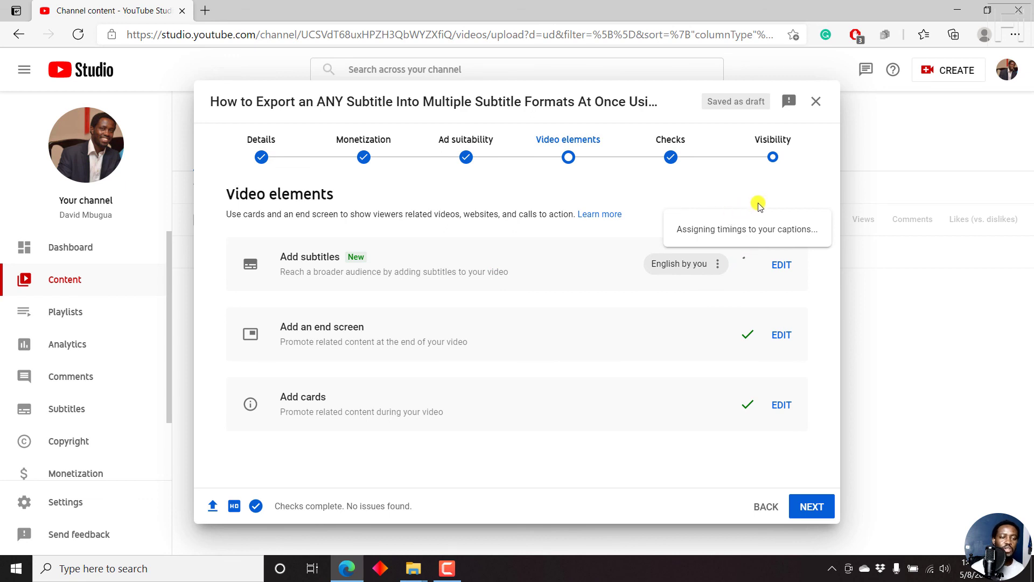
{"action": "left_click", "coordinate": [781, 142]}
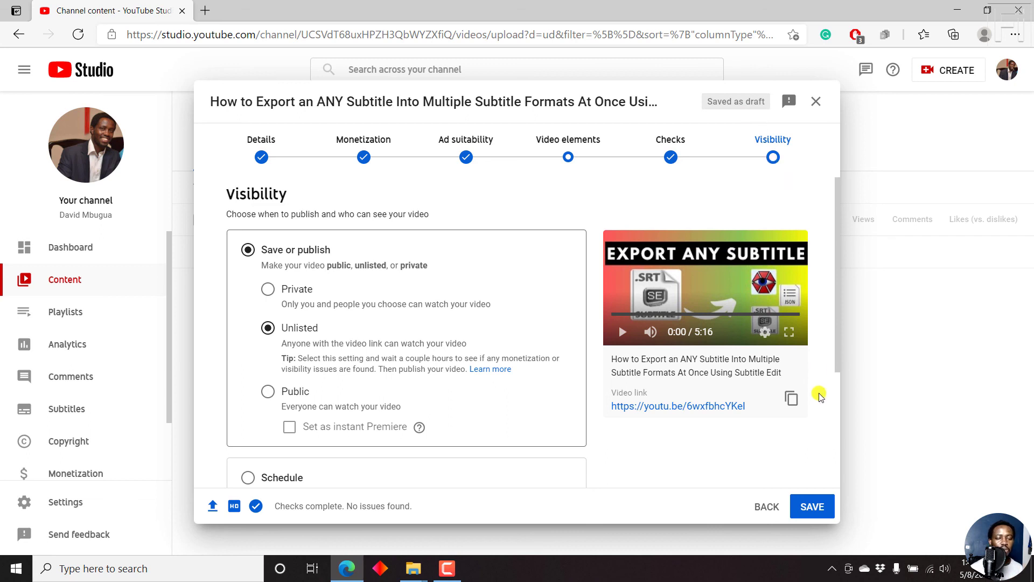
- Close the upload dialog so the subtitle-export video is kept as a draft in Channel content
{"action": "left_click", "coordinate": [817, 102]}
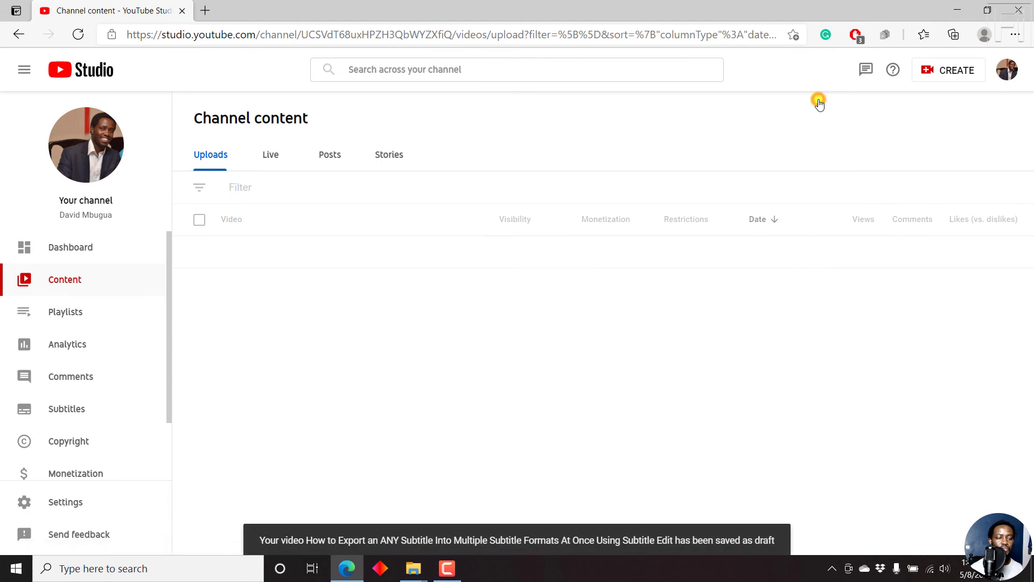